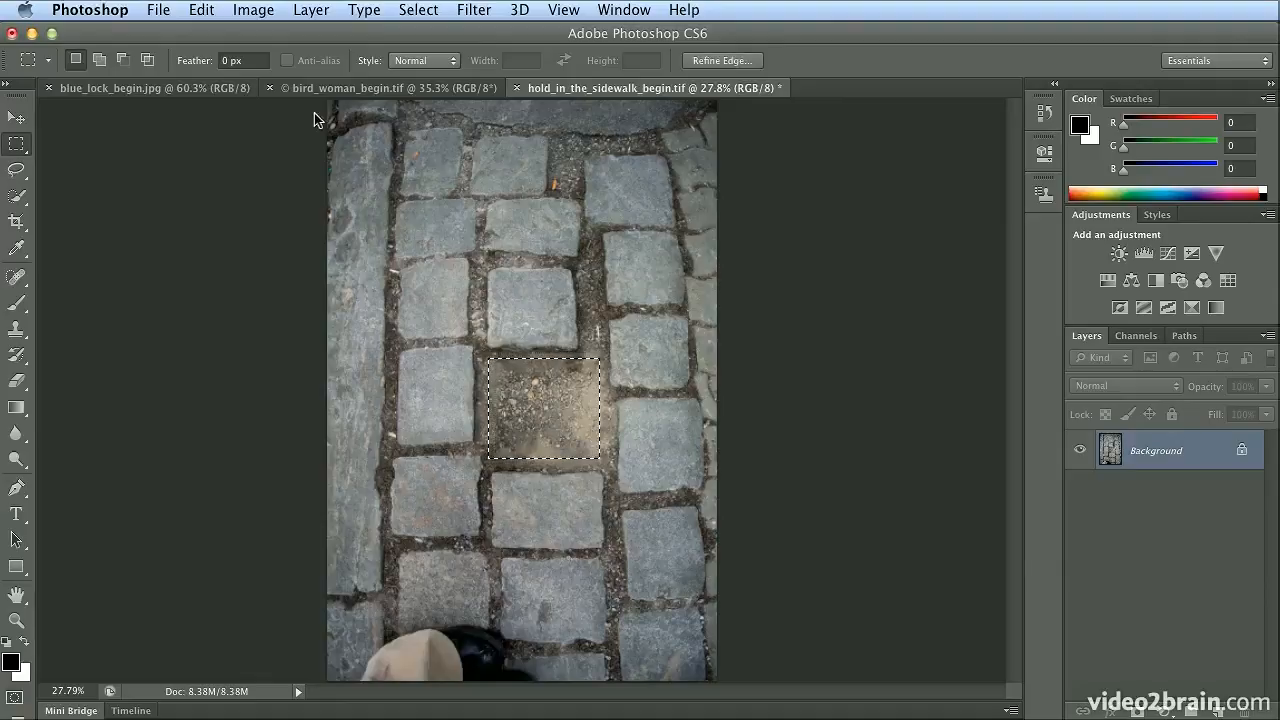
Try a Content-Aware fill at Normal mode and 100% opacity on the selected gap between the stones, clearing the selection
left_click(203, 12)
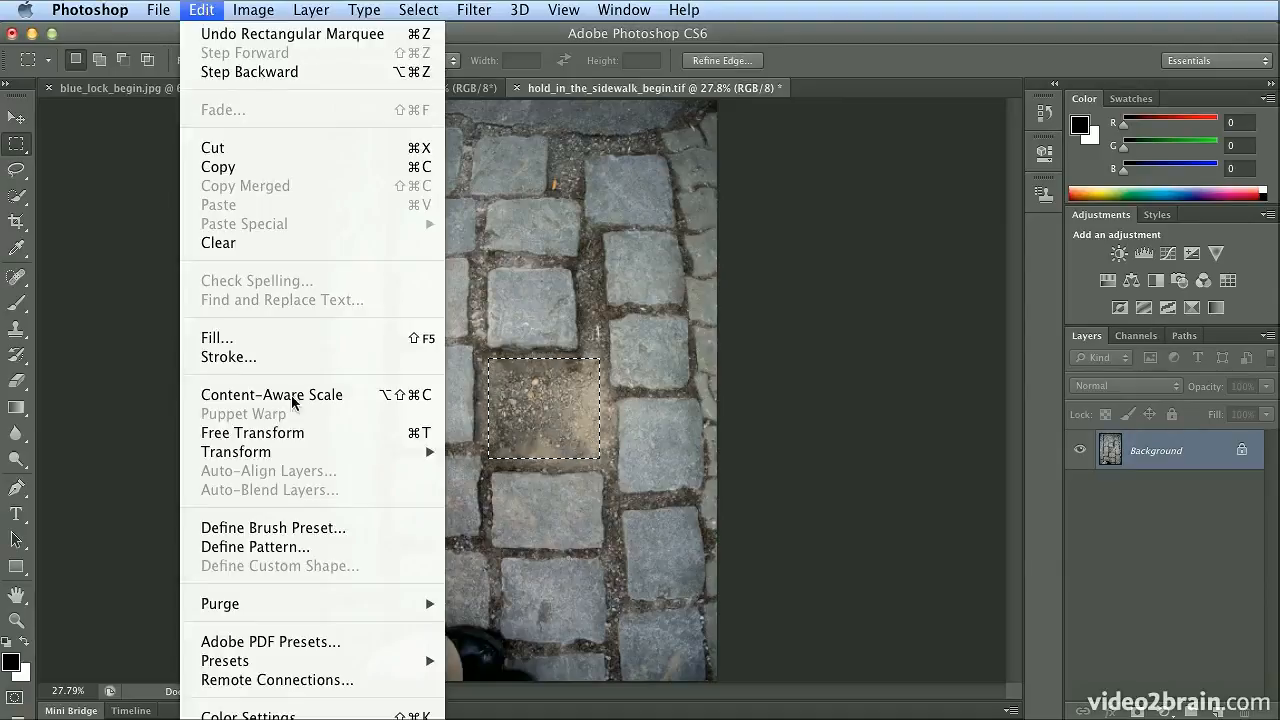
left_click(291, 340)
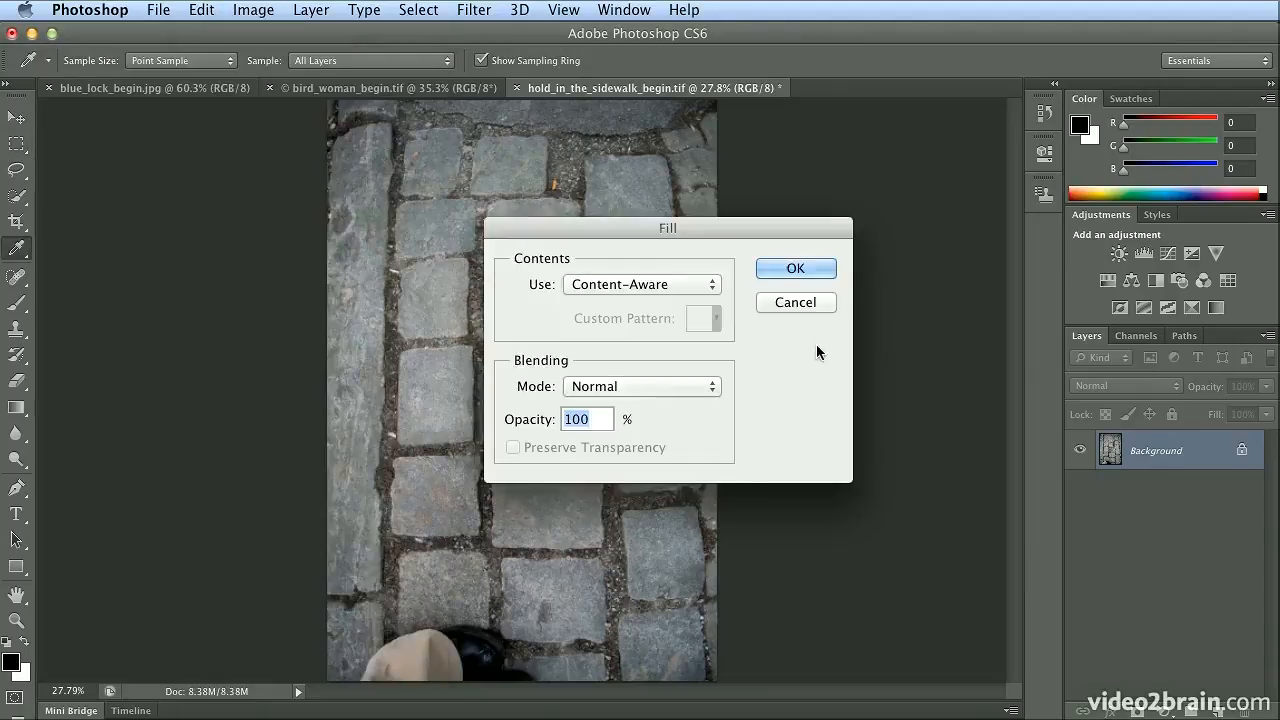
left_click(813, 268)
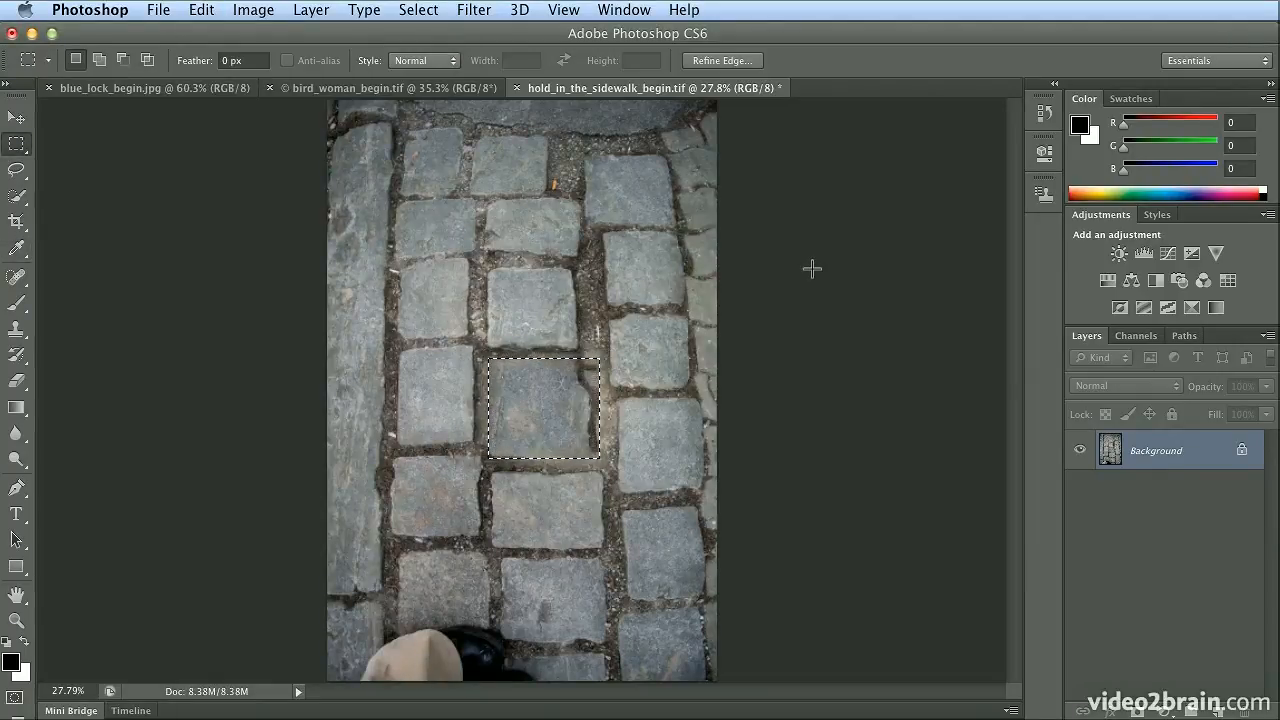
key("super+d")
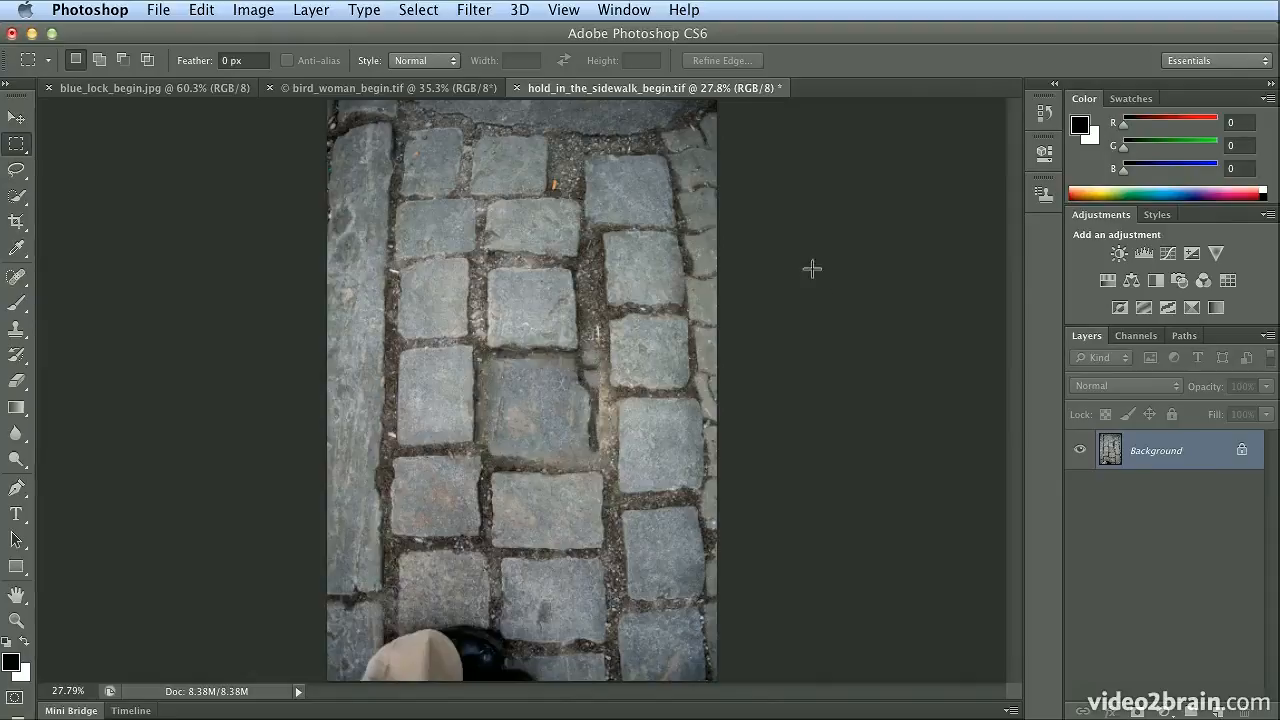
key("super+plus")
key("super+plus")
key("super+plus")
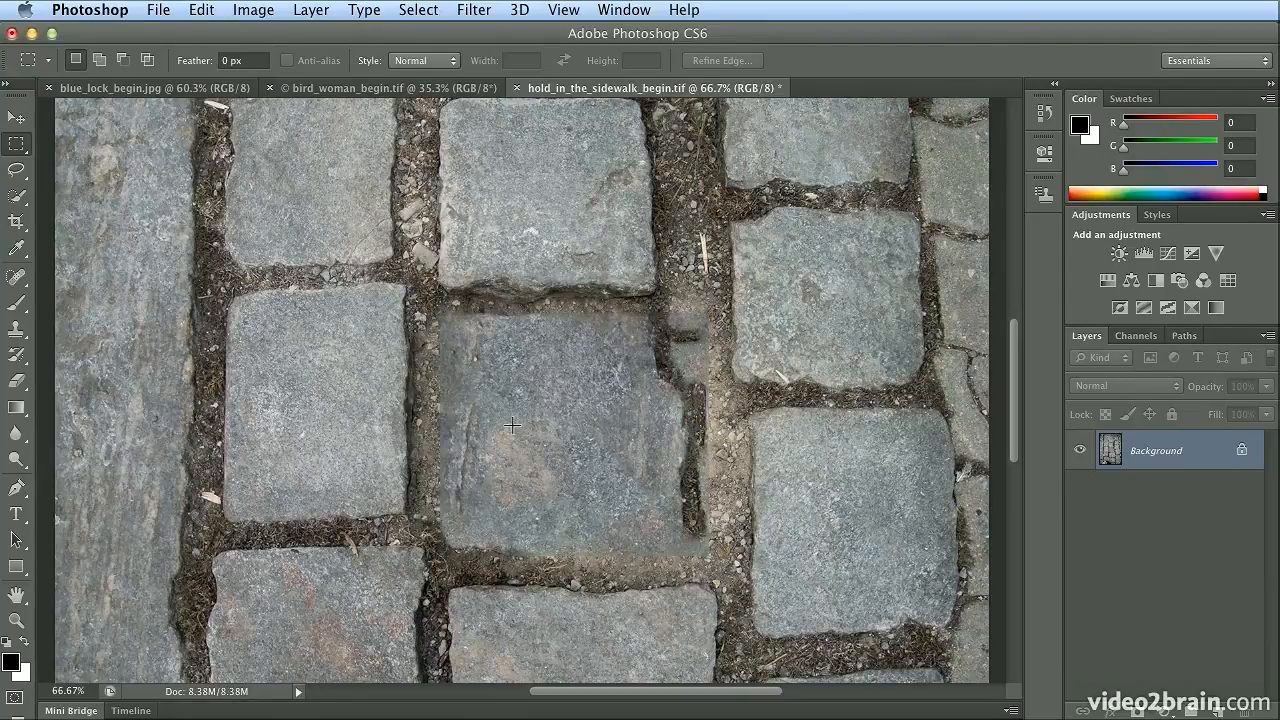
Undo the deselection and the Content-Aware fill of the missing stone area
left_click(203, 9)
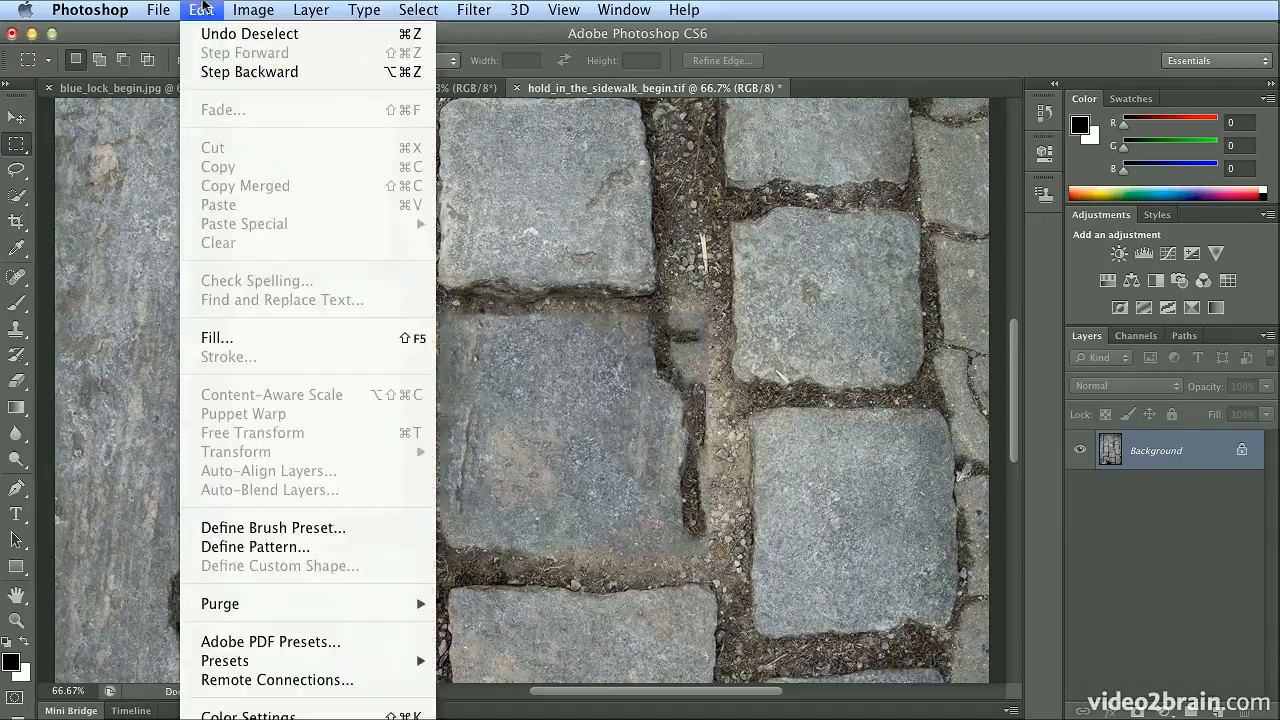
left_click(215, 72)
left_click(203, 9)
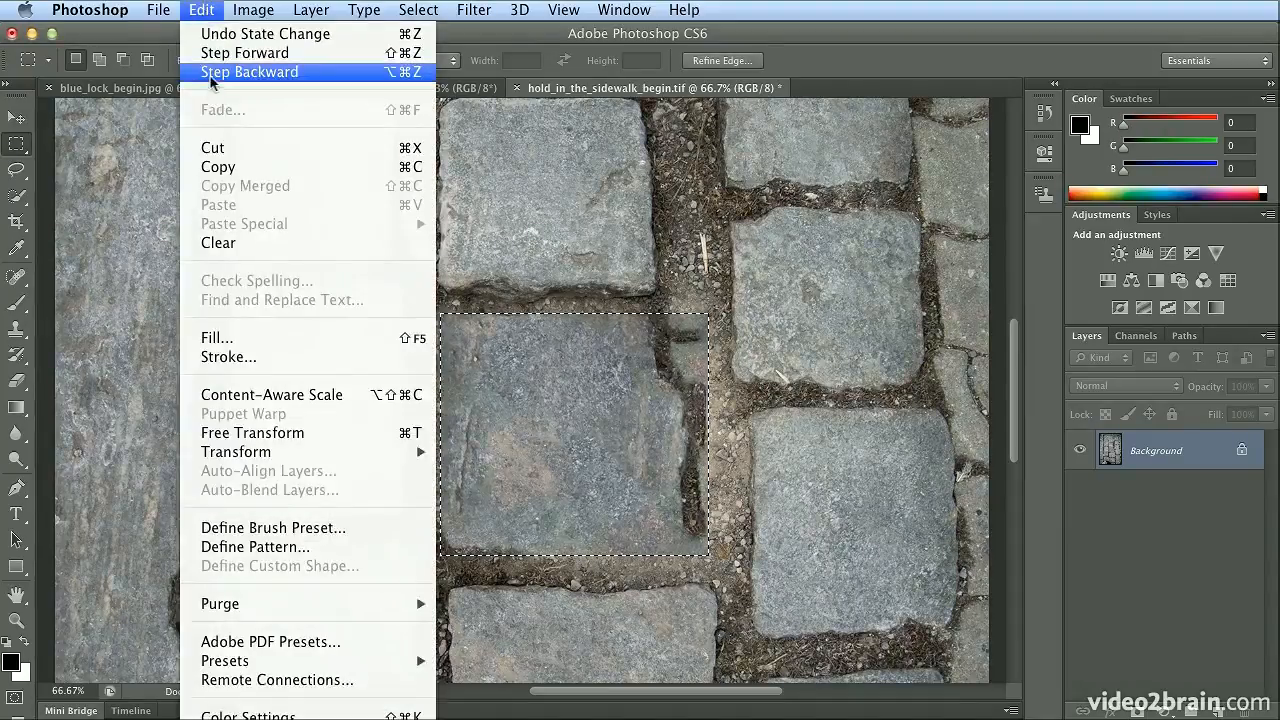
left_click(215, 72)
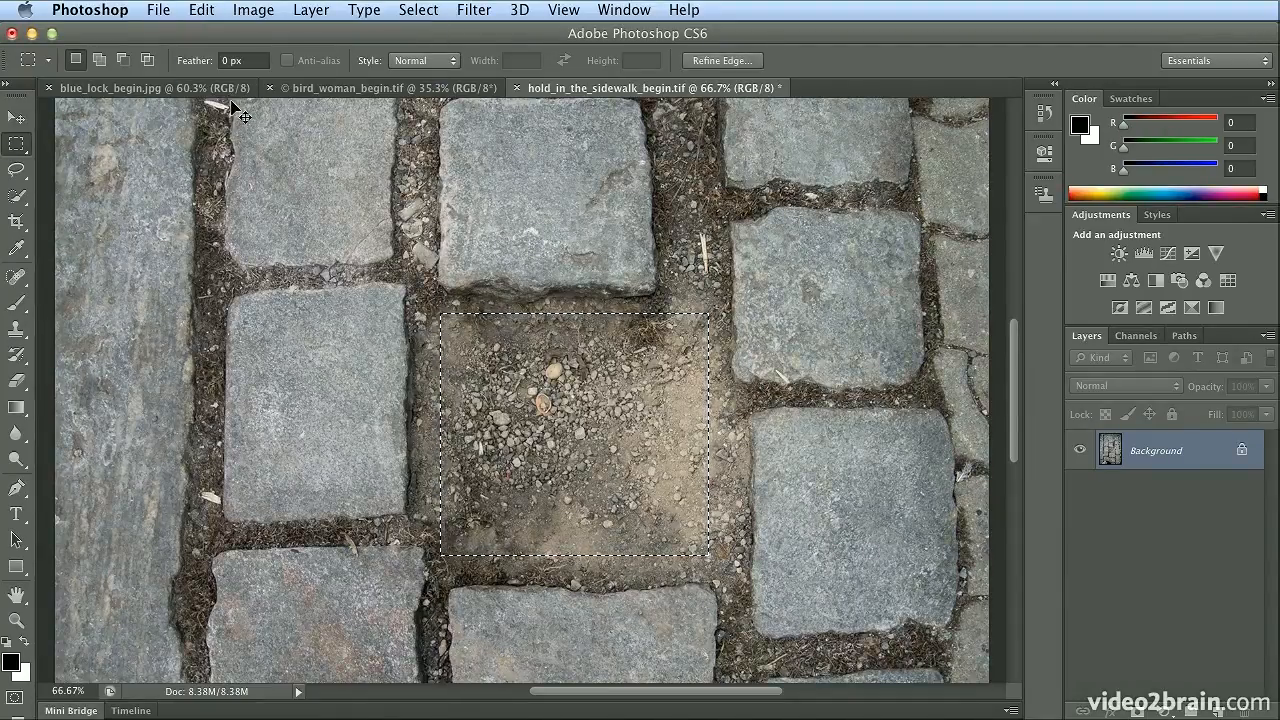
Clear the selection around the gap and set up the Clone Stamp tool with a 100 px brush
left_click(229, 102)
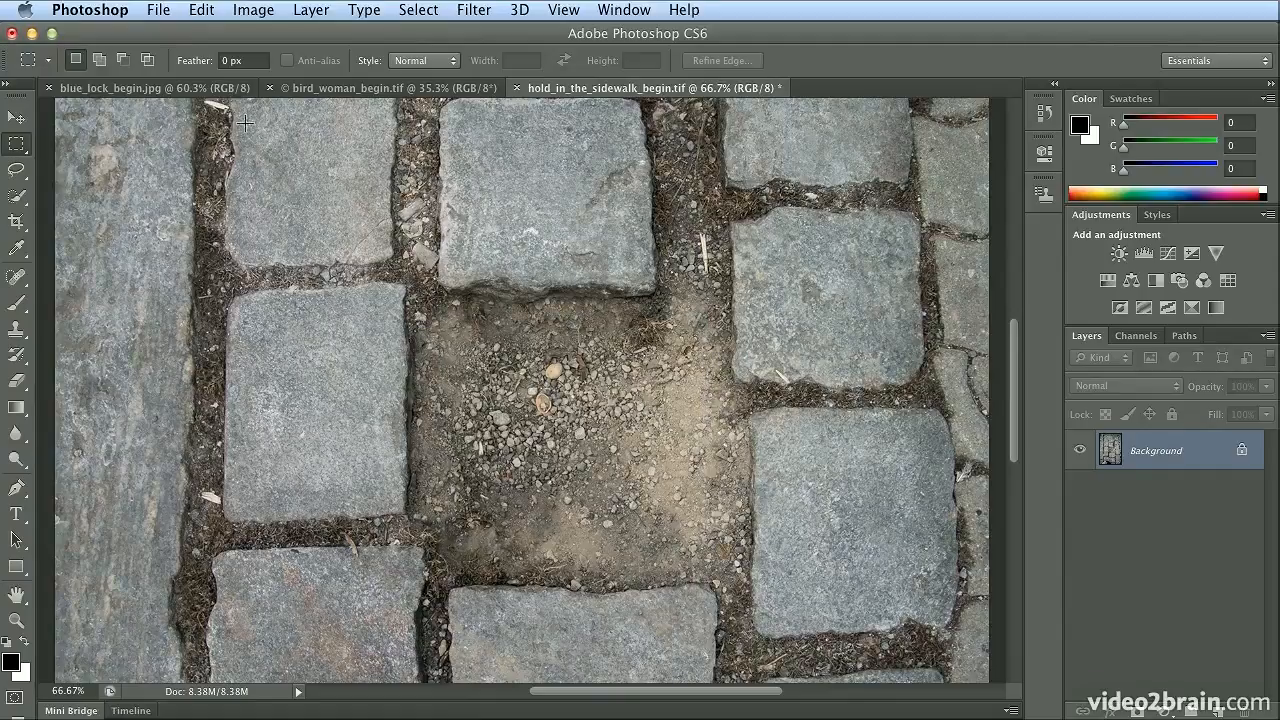
scroll(390, 278, "down", 3)
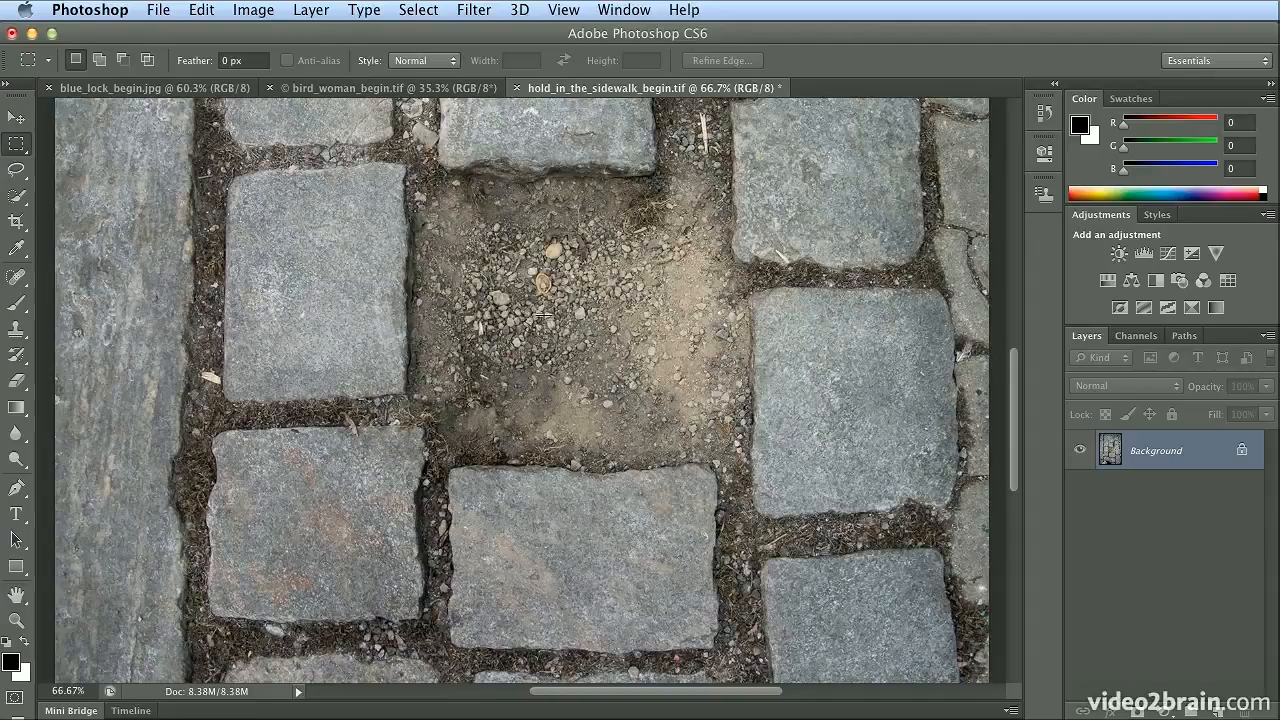
left_click(7, 339)
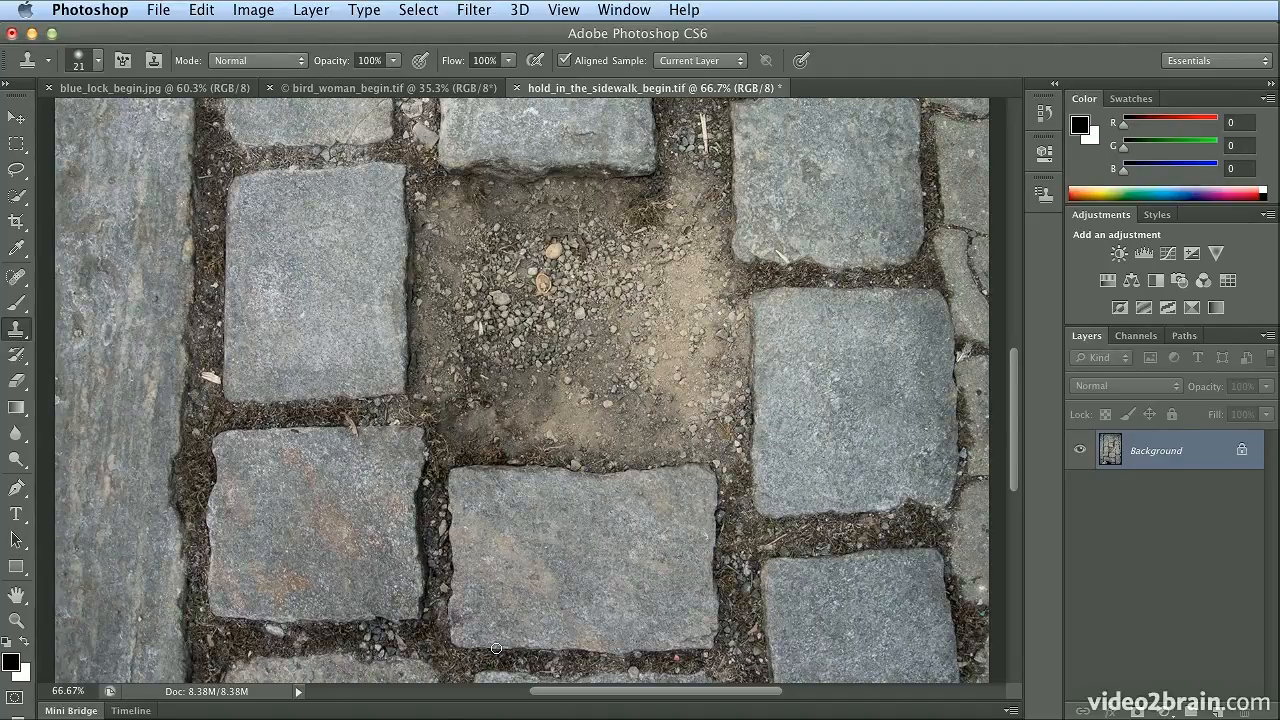
left_click(103, 67)
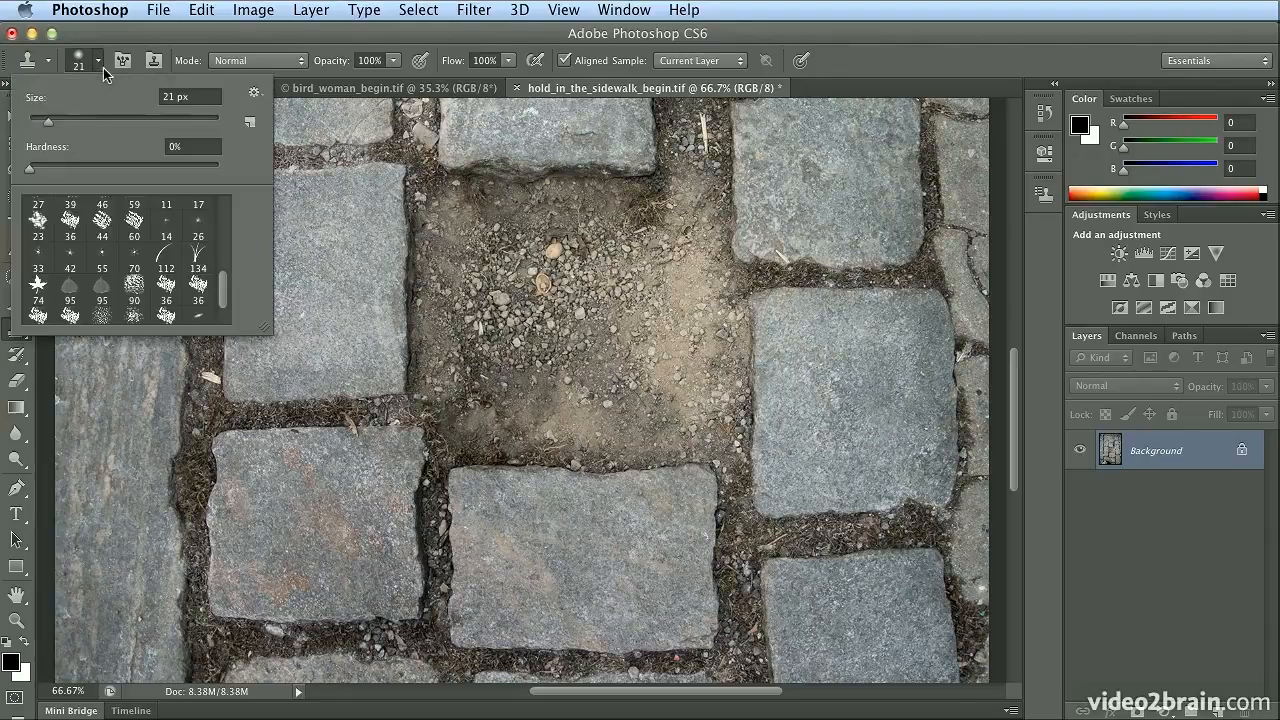
left_click_drag(48, 121, 123, 120)
left_click(484, 402)
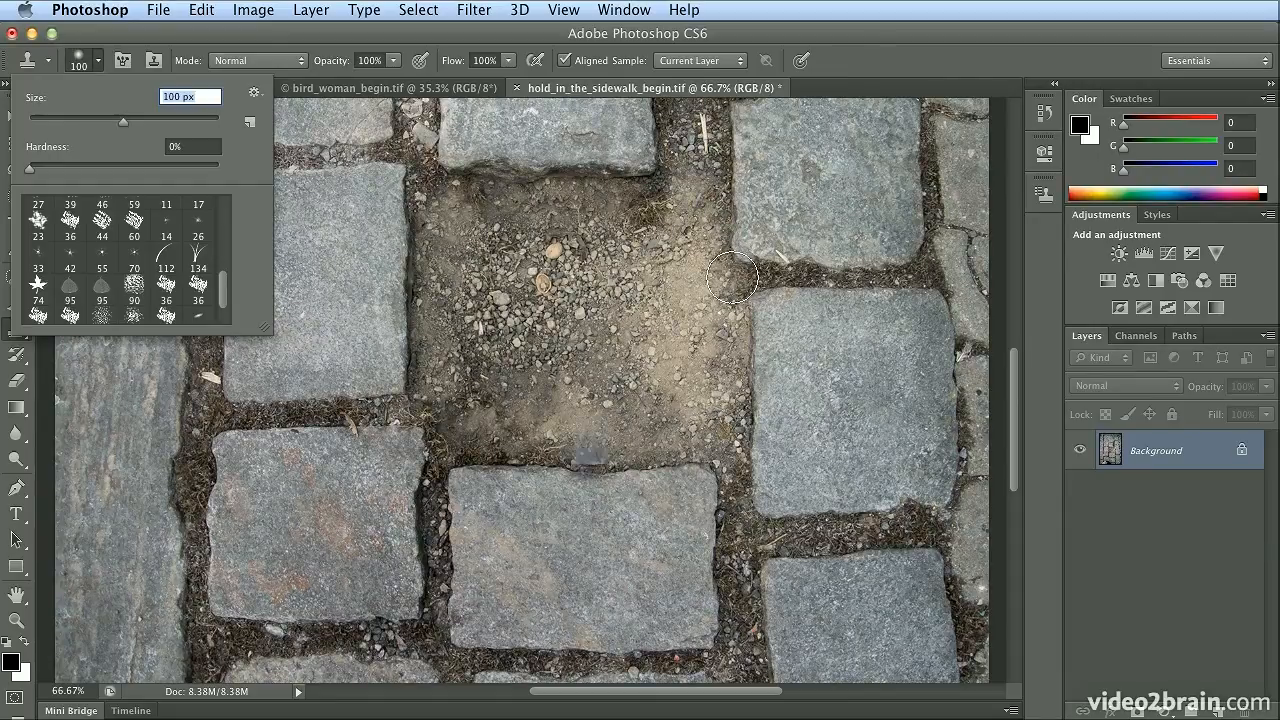
left_click(906, 66)
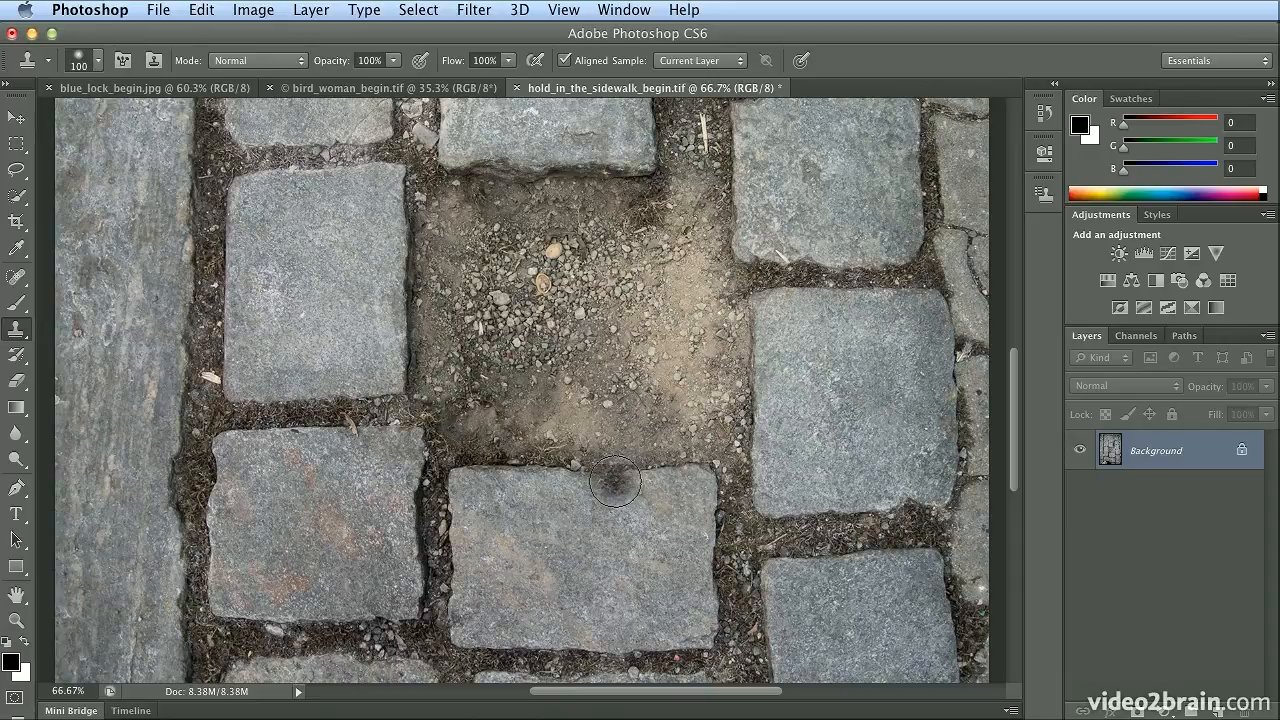
Sample the lower-left corner of the stone below the gap and clone the whole stone into the gap
left_click(614, 482)
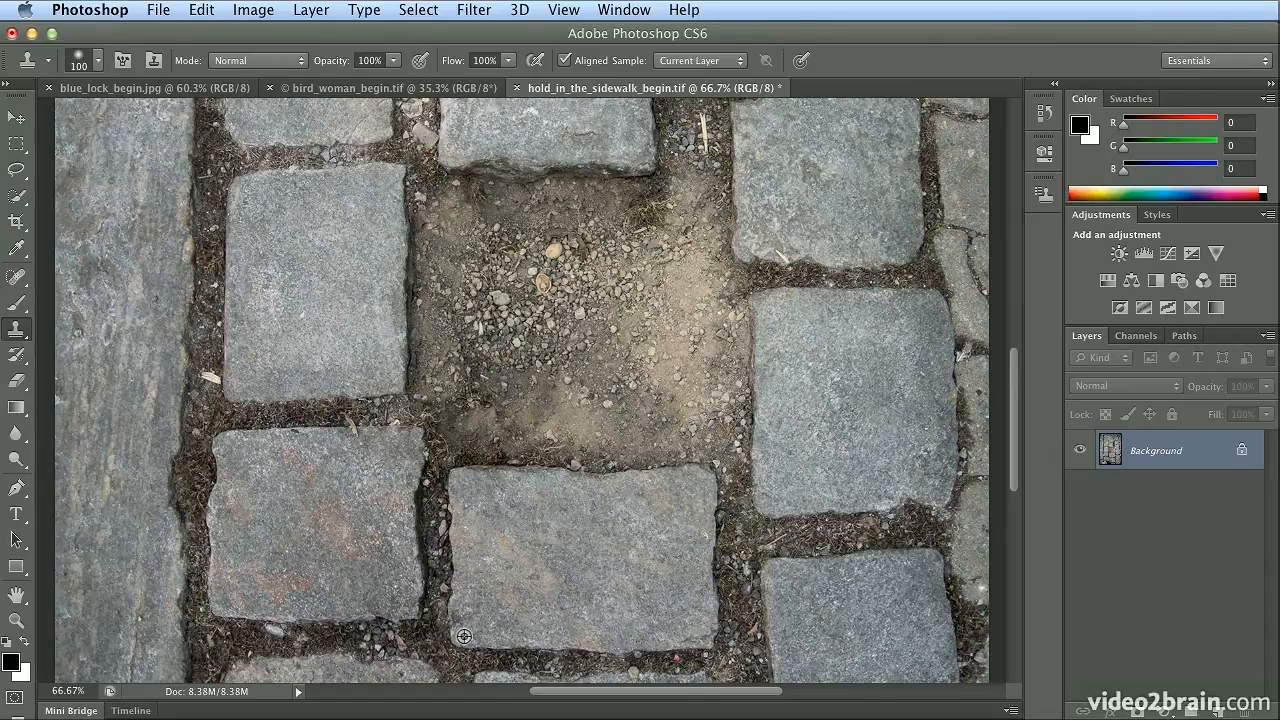
left_click(464, 636, "alt")
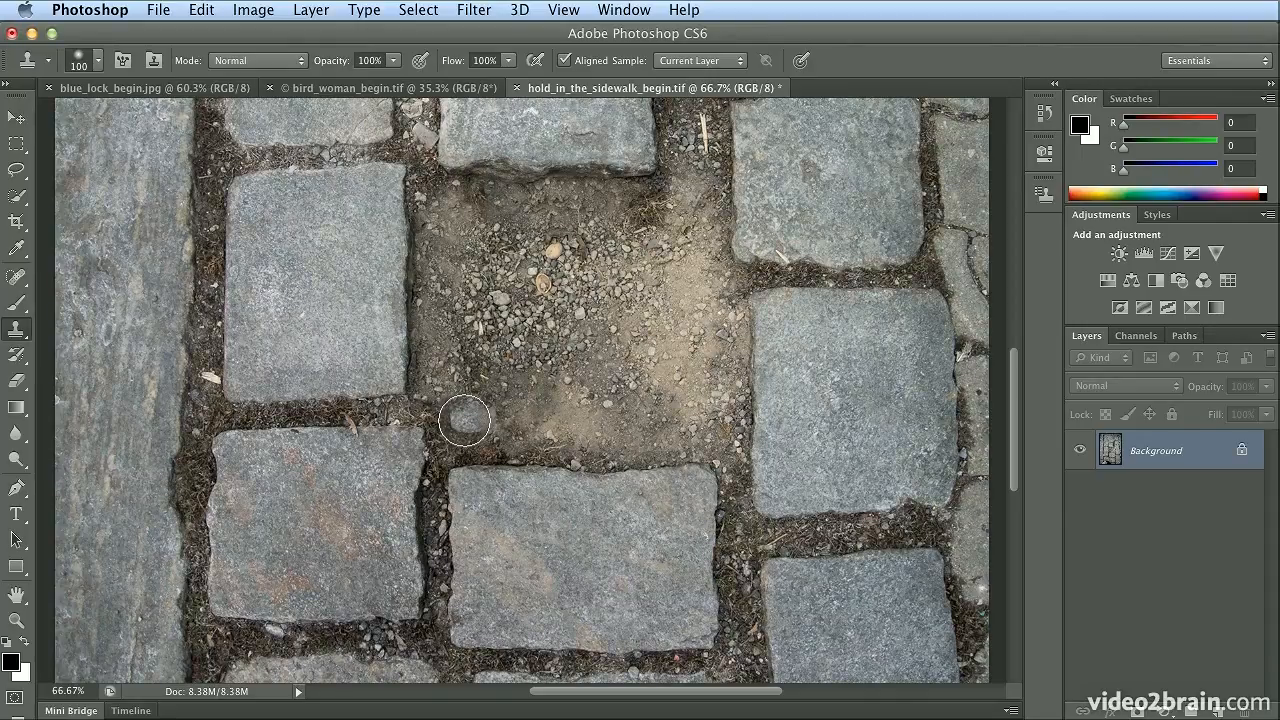
mouse_move(470, 405)
left_mouse_down()
mouse_move(469, 392)
mouse_move(524, 420)
left_mouse_up()
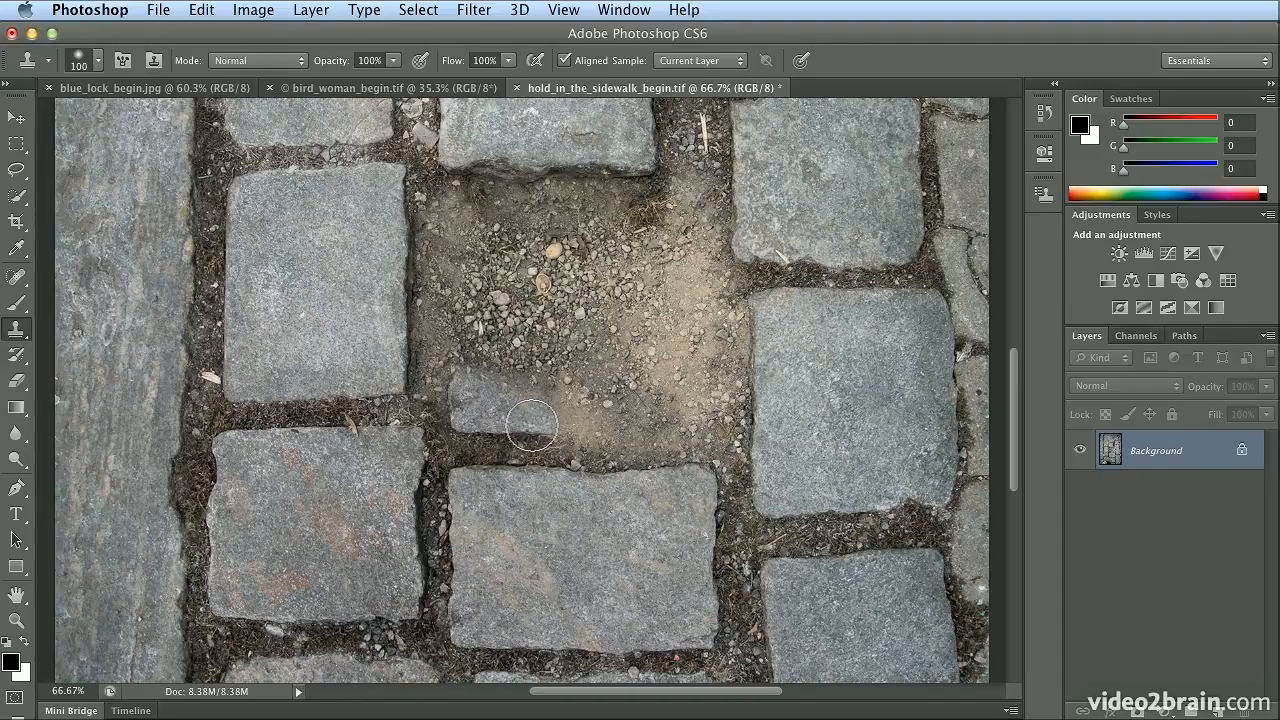
left_click_drag(533, 429, 704, 423)
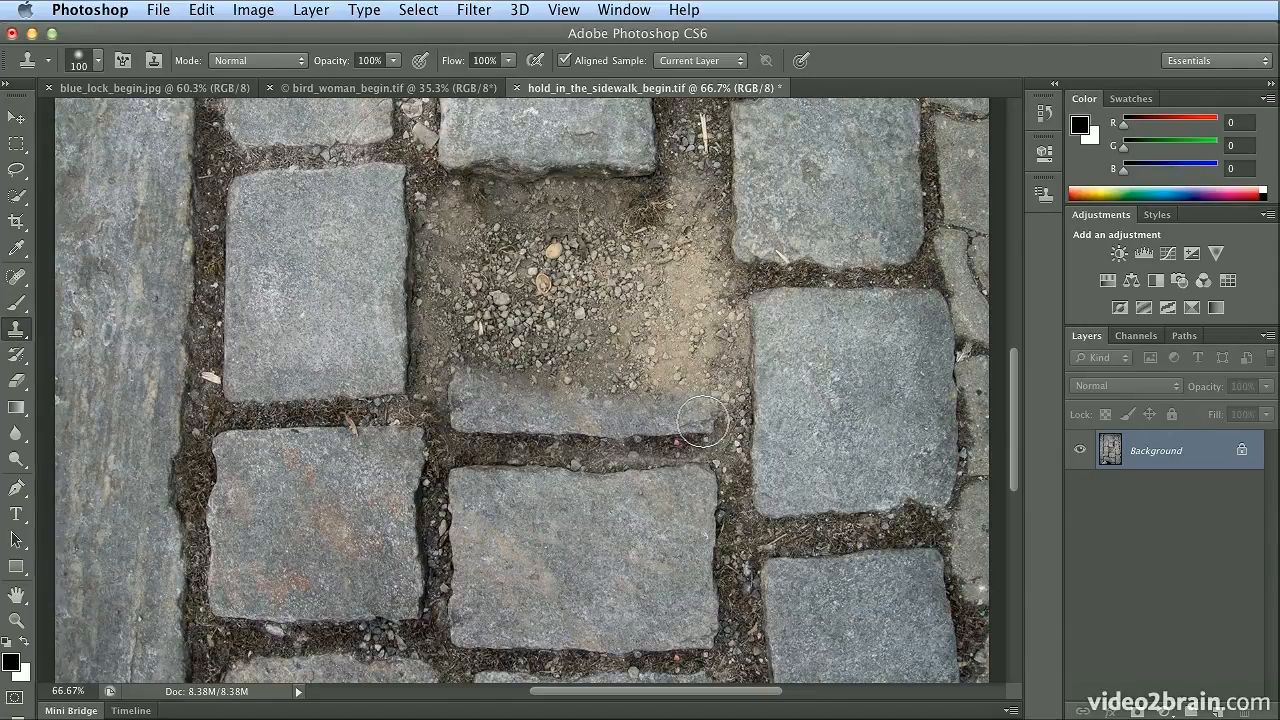
mouse_move(703, 423)
left_mouse_down()
mouse_move(689, 385)
mouse_move(596, 391)
mouse_move(481, 374)
left_mouse_up()
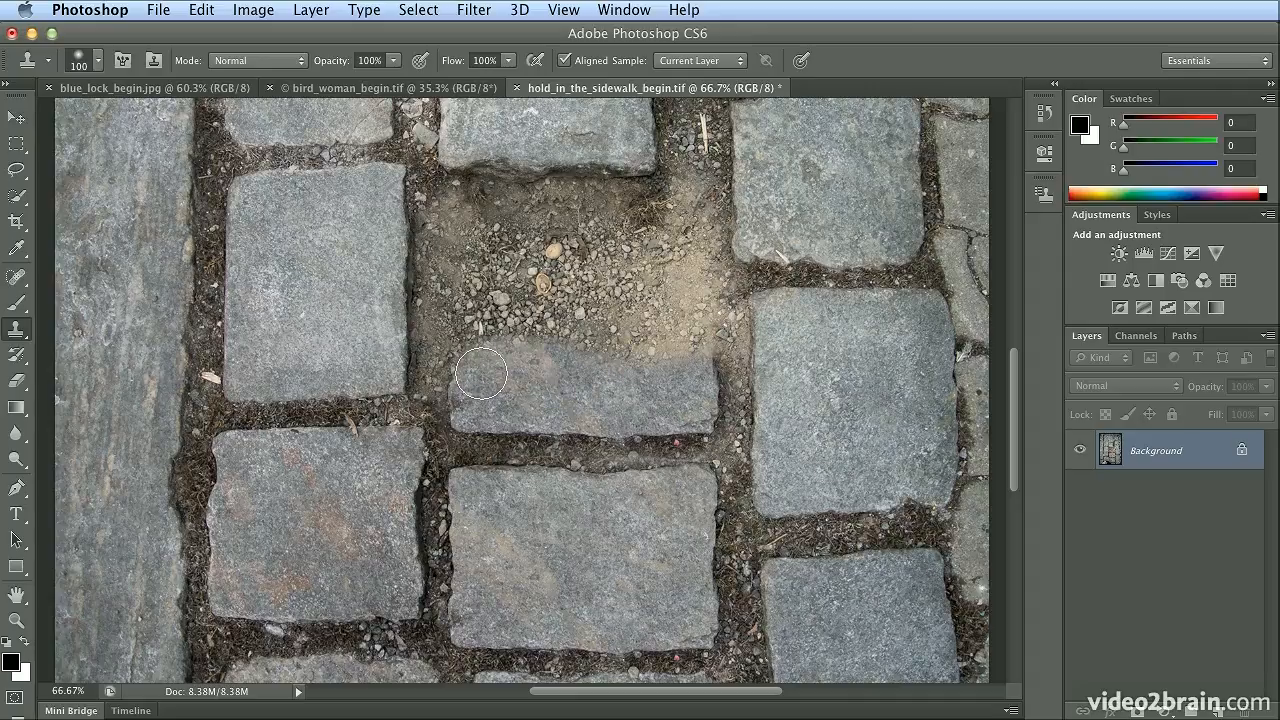
mouse_move(481, 374)
left_mouse_down()
mouse_move(471, 262)
mouse_move(511, 254)
mouse_move(675, 260)
mouse_move(707, 296)
mouse_move(704, 344)
left_mouse_up()
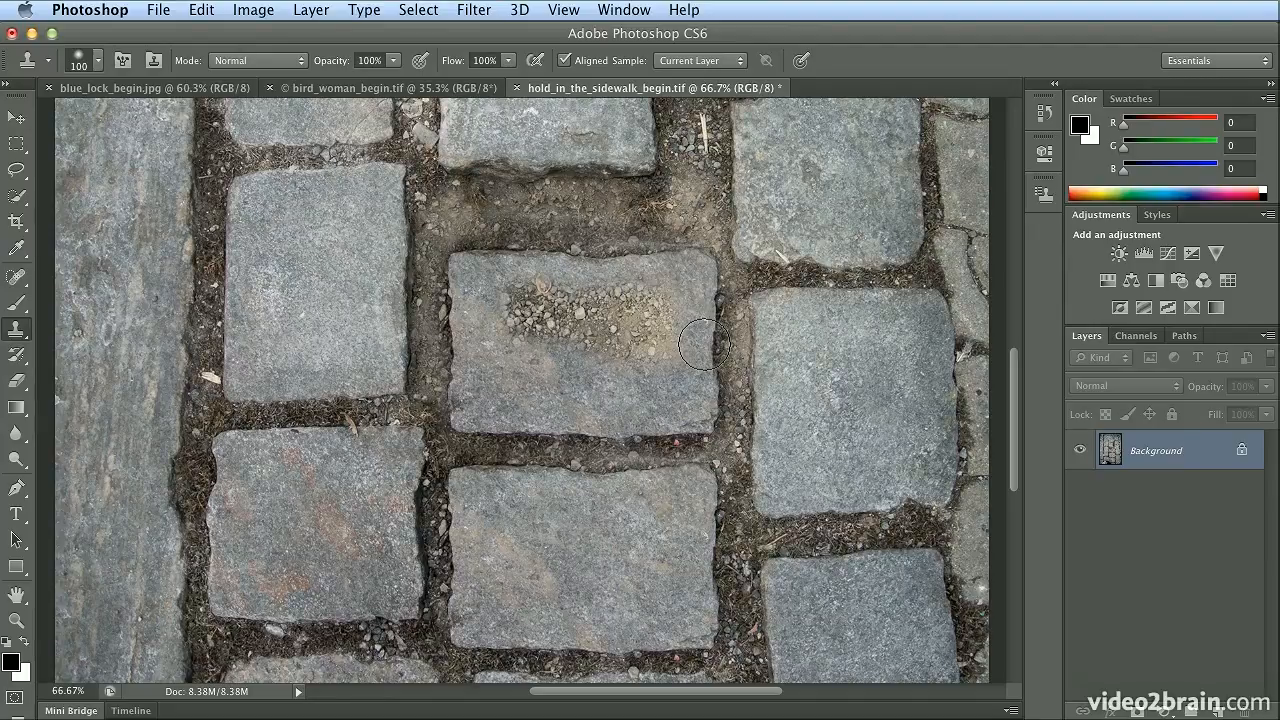
mouse_move(704, 344)
left_mouse_down()
mouse_move(550, 355)
mouse_move(640, 335)
mouse_move(515, 305)
mouse_move(620, 305)
mouse_move(513, 296)
mouse_move(667, 286)
mouse_move(662, 332)
mouse_move(613, 369)
left_mouse_up()
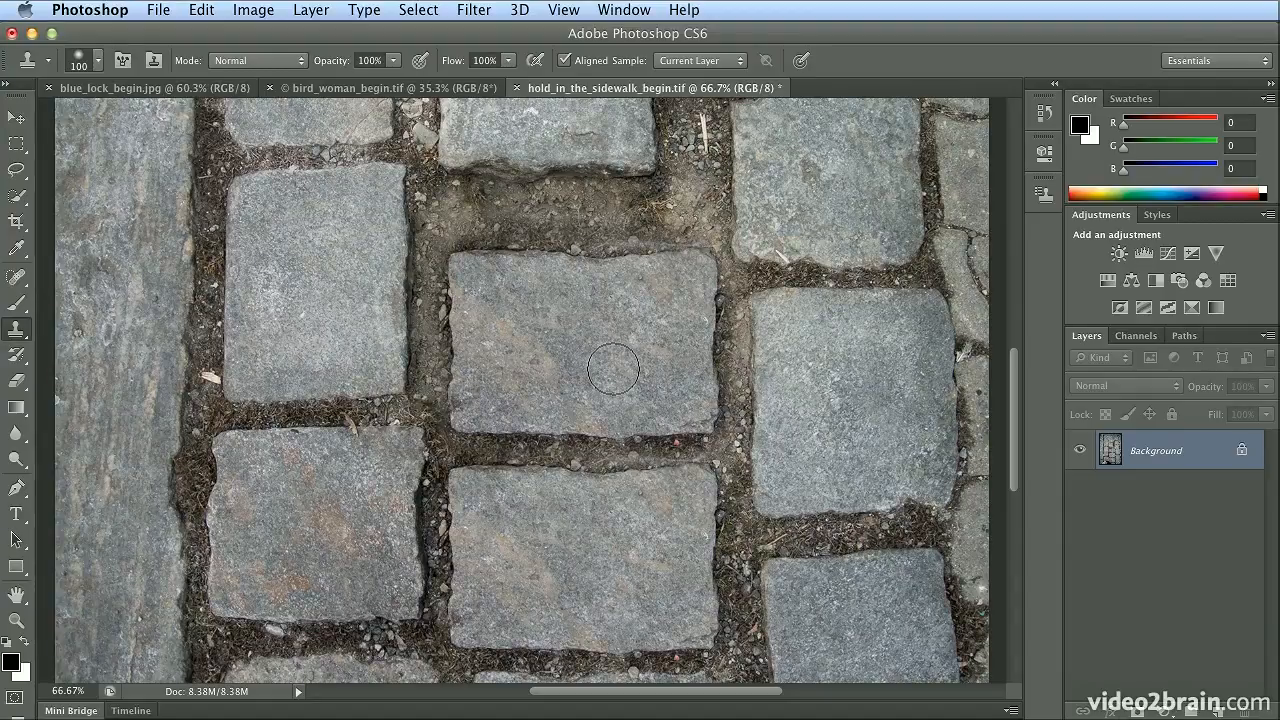
Clone nearby gravel over the orange cigarette butt between the upper stones, using a 50 px Clone Stamp brush
scroll(613, 370, "up", 8)
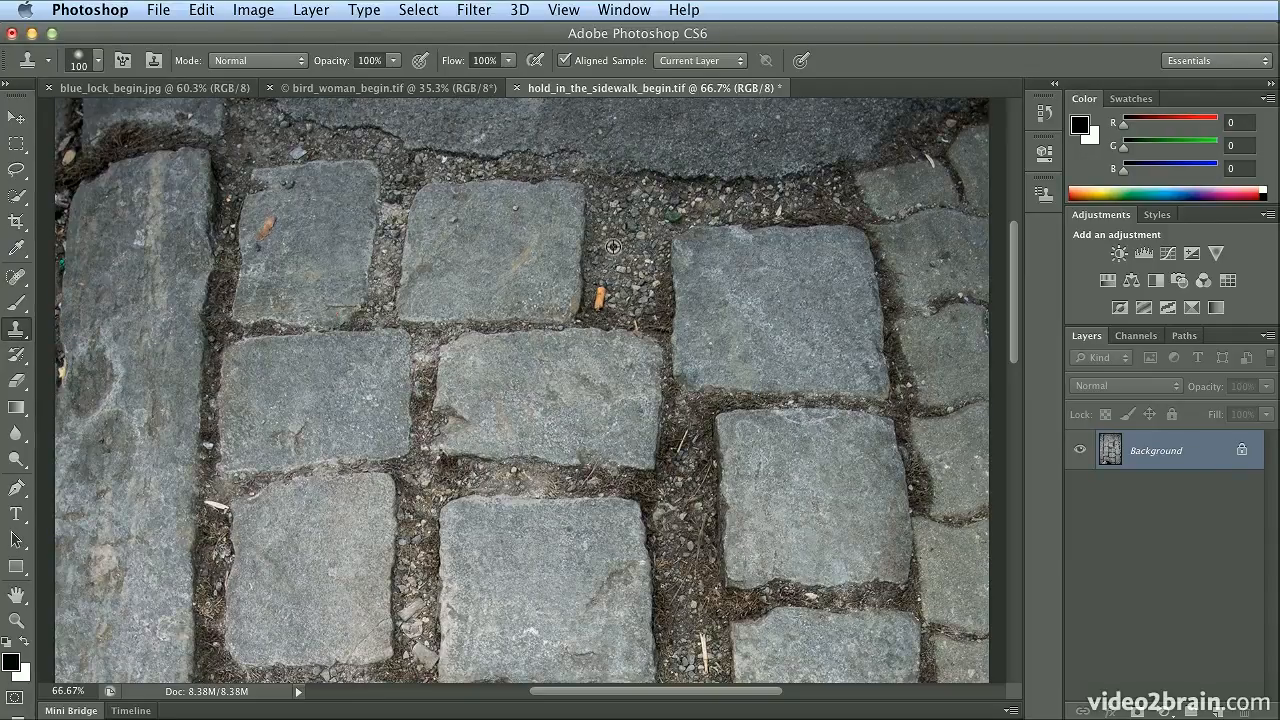
left_click(615, 245, "alt")
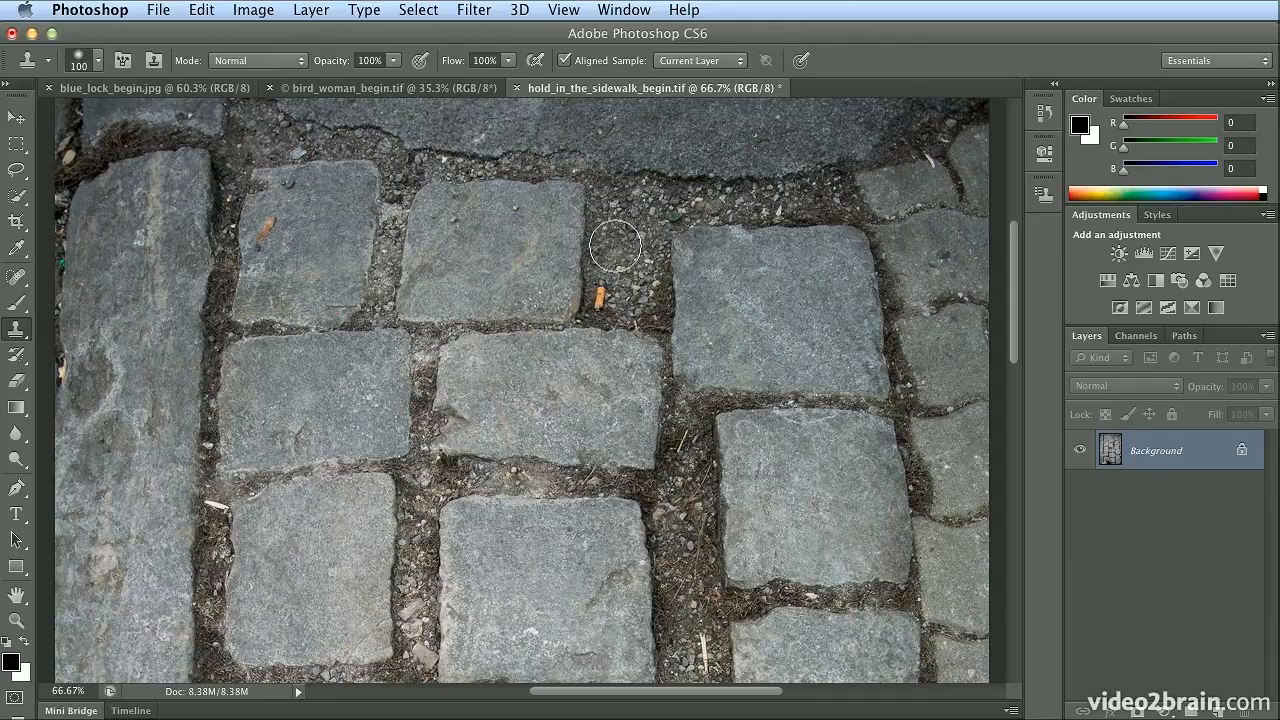
key("bracketleft")
key("bracketleft")
key("bracketleft")
key("bracketleft")
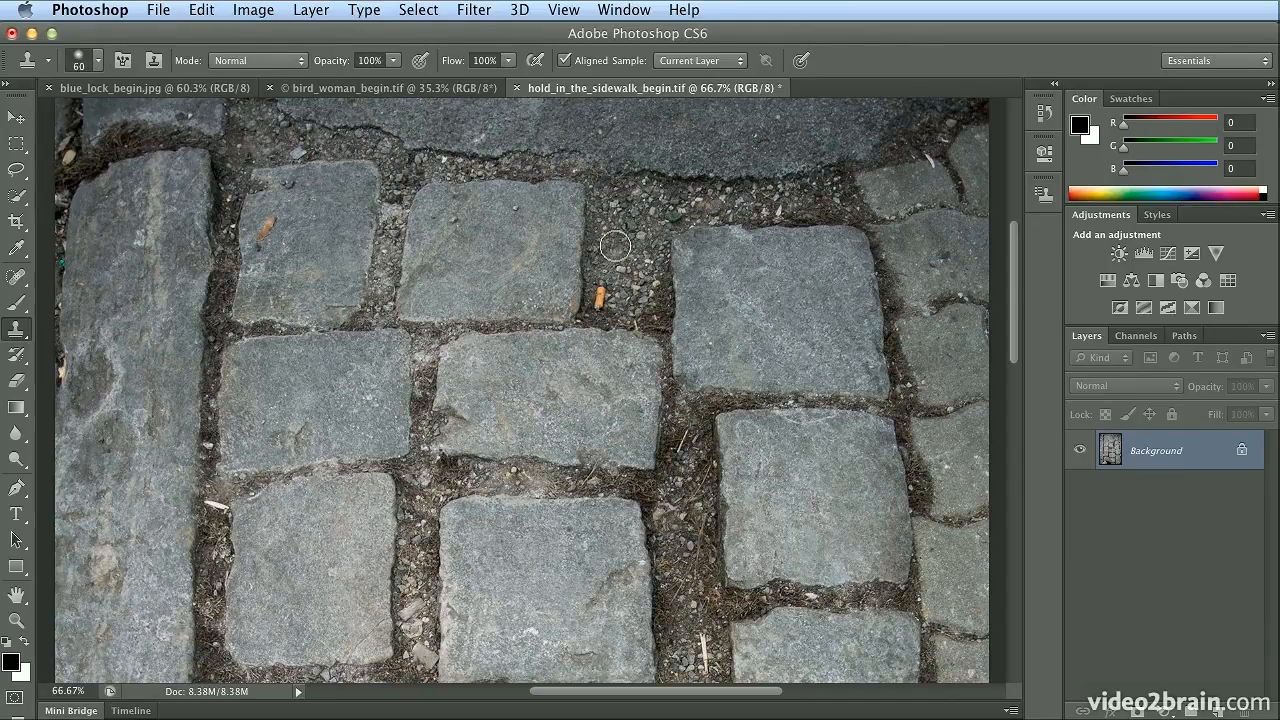
key("bracketleft")
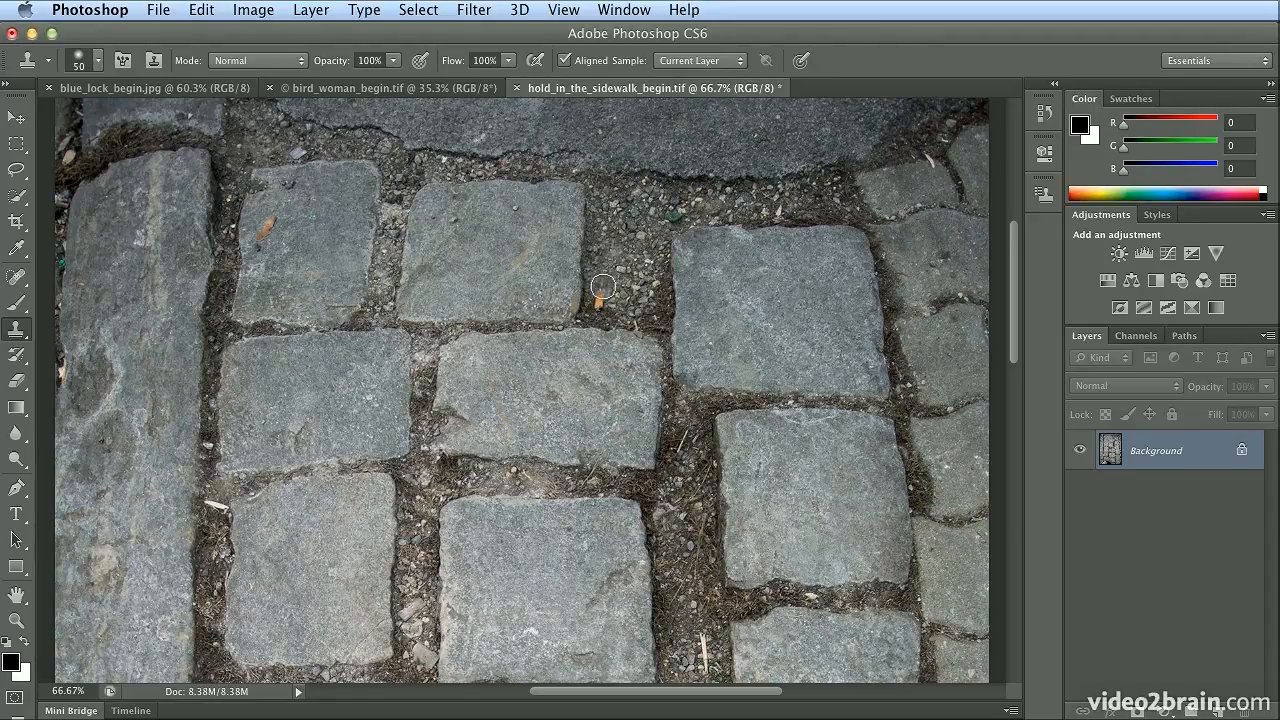
left_click_drag(600, 291, 598, 300)
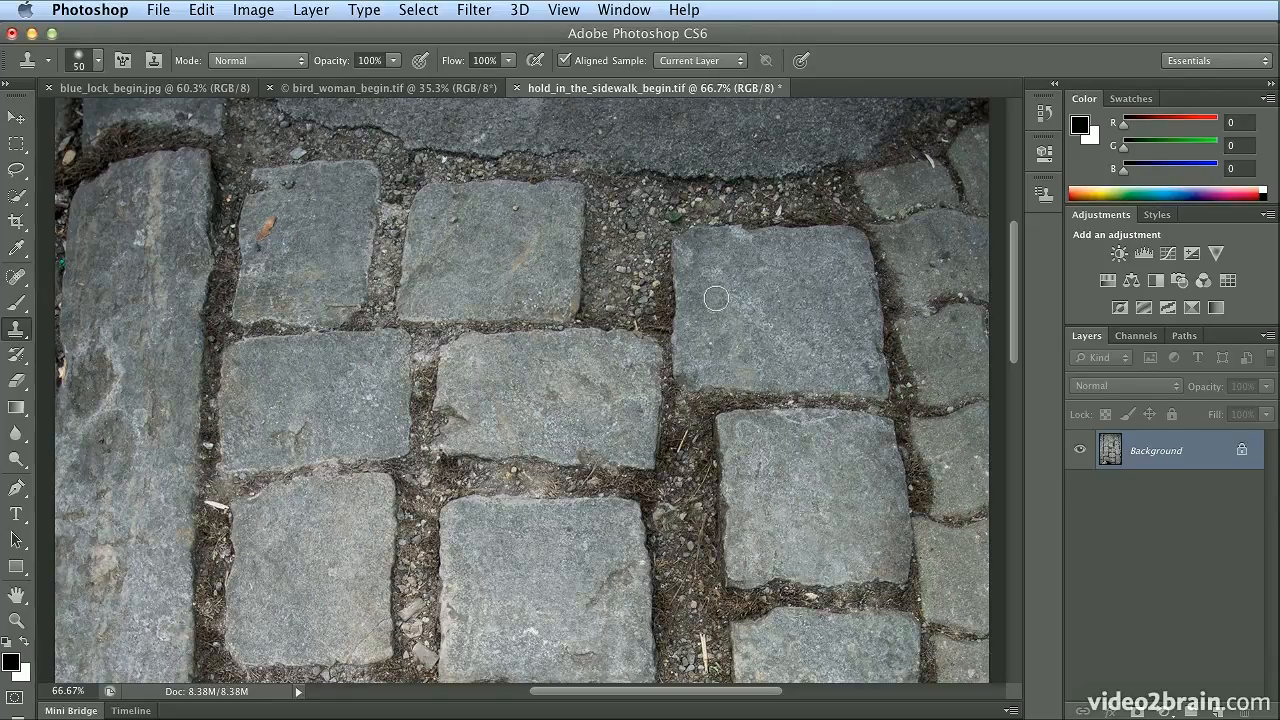
Compare the whole retouched image with its original snapshot and its Image Size state in the history, ending on the latest Clone Stamp state
key("super+0")
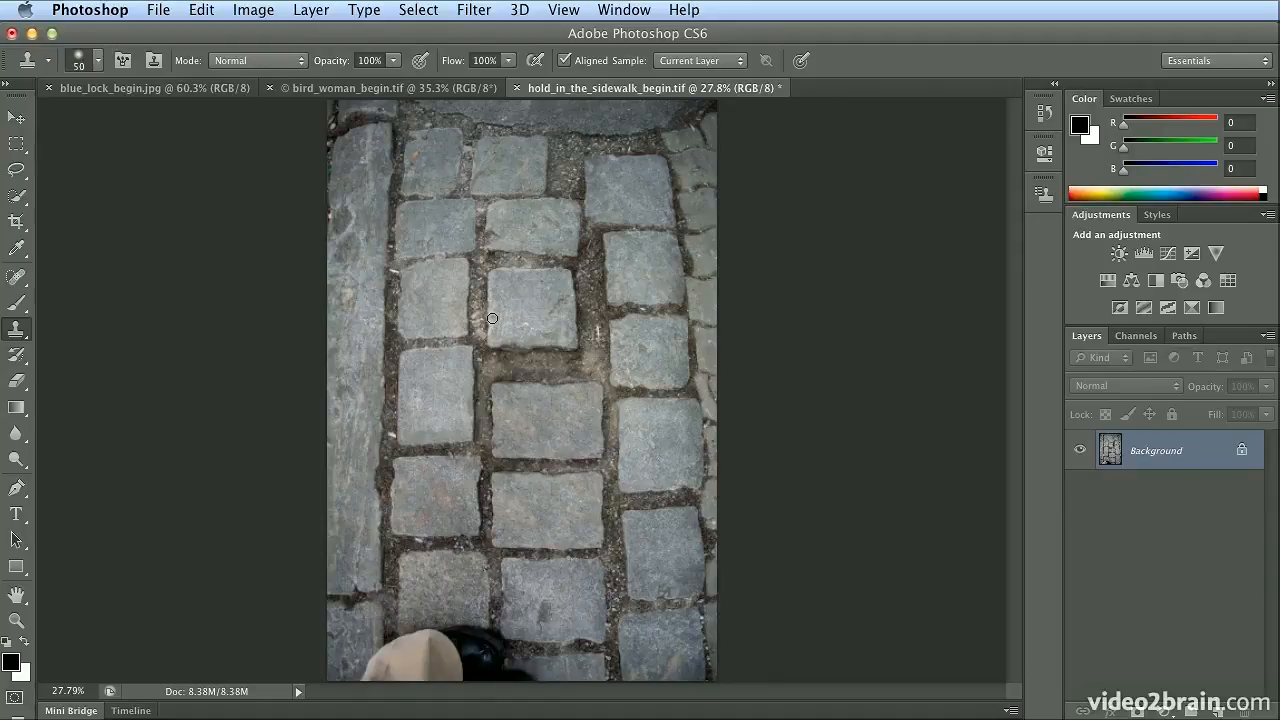
left_click(1044, 112)
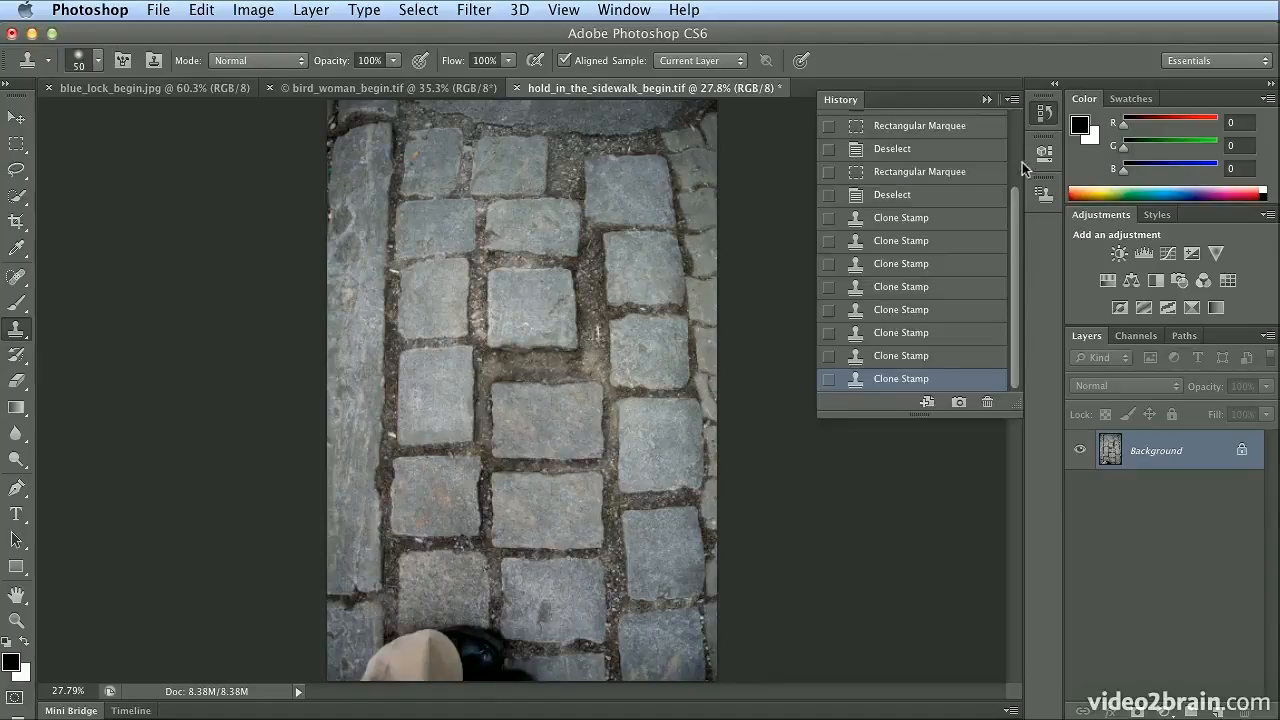
mouse_move(1015, 405)
left_mouse_down()
mouse_move(1017, 645)
mouse_move(987, 619)
left_mouse_up()
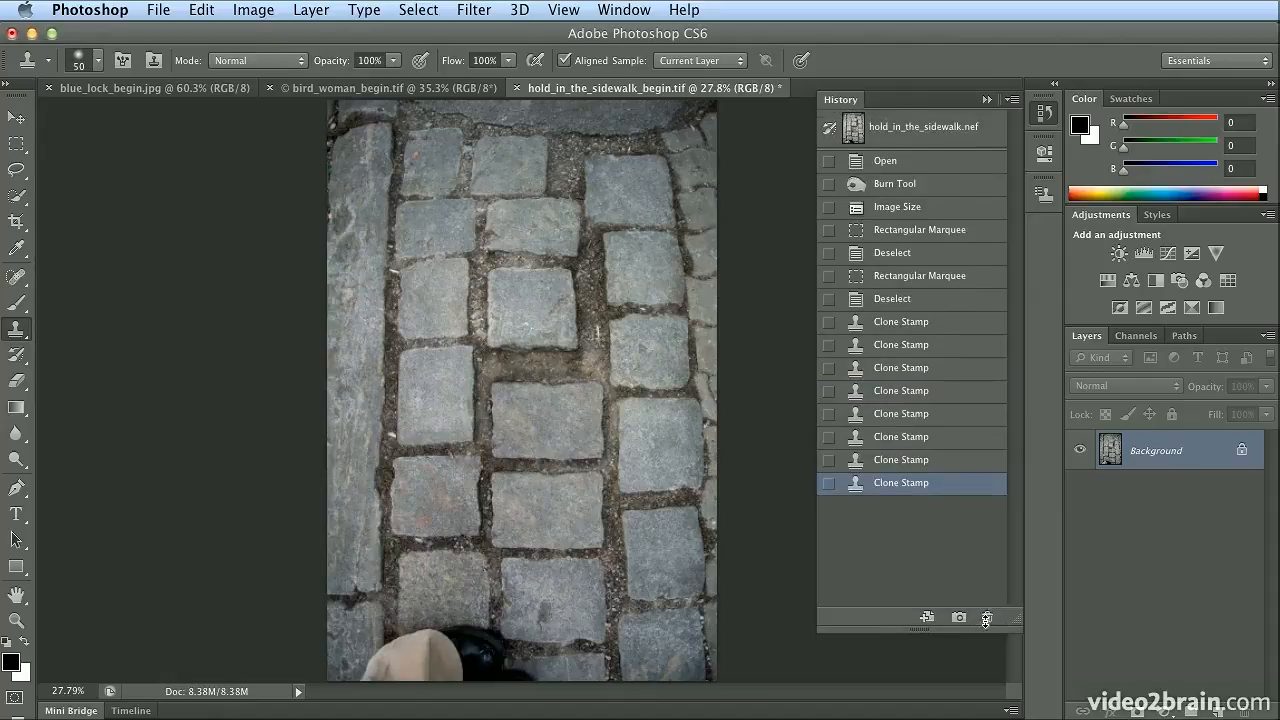
left_click(942, 134)
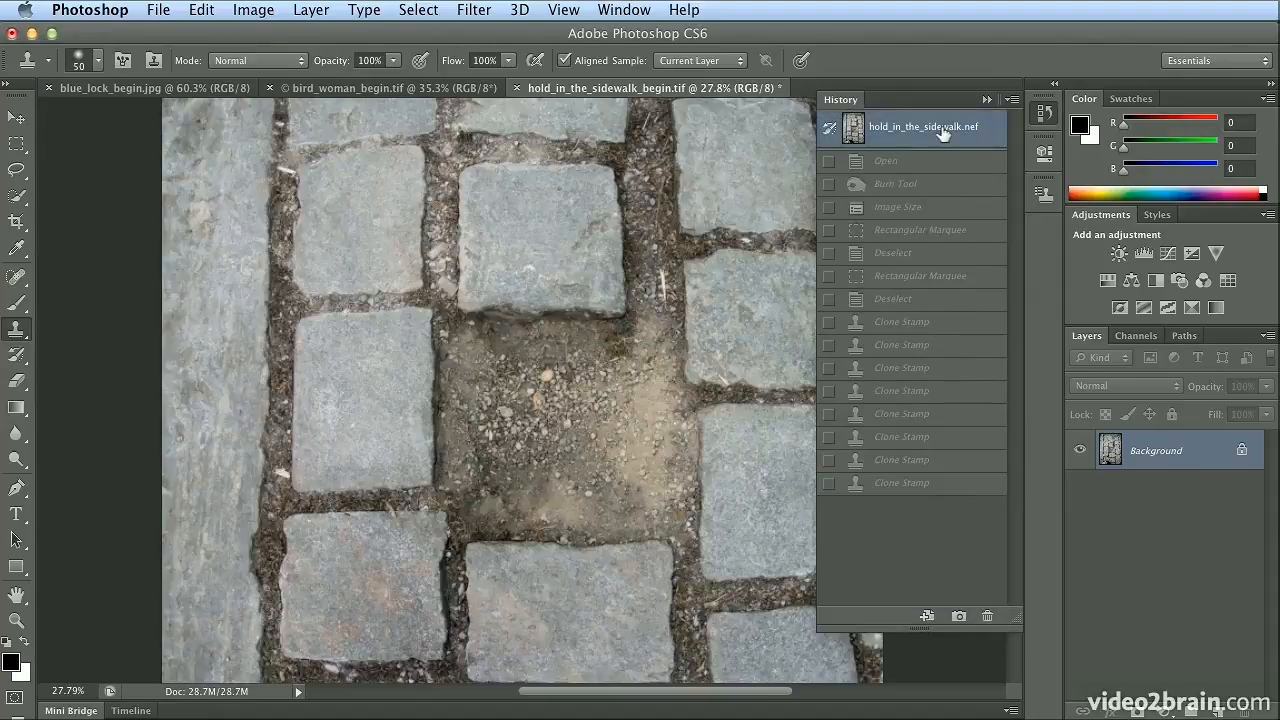
key("super+0")
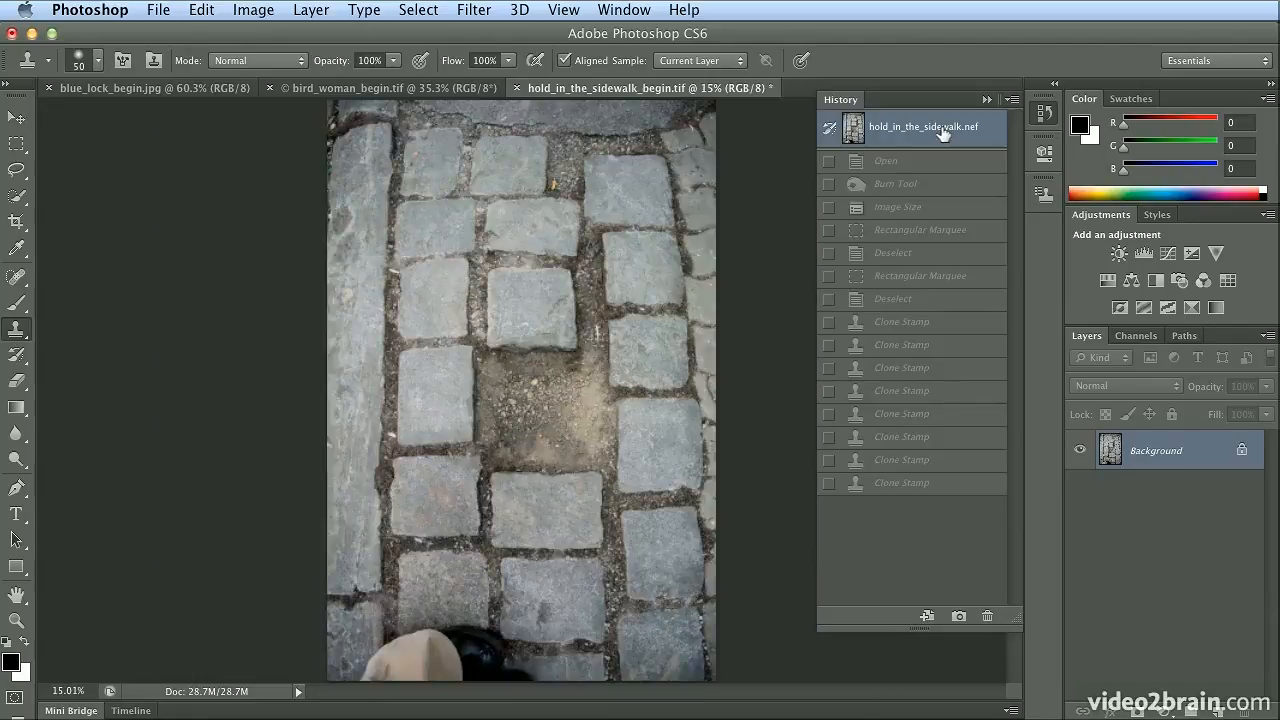
left_click(936, 484)
key("super+0")
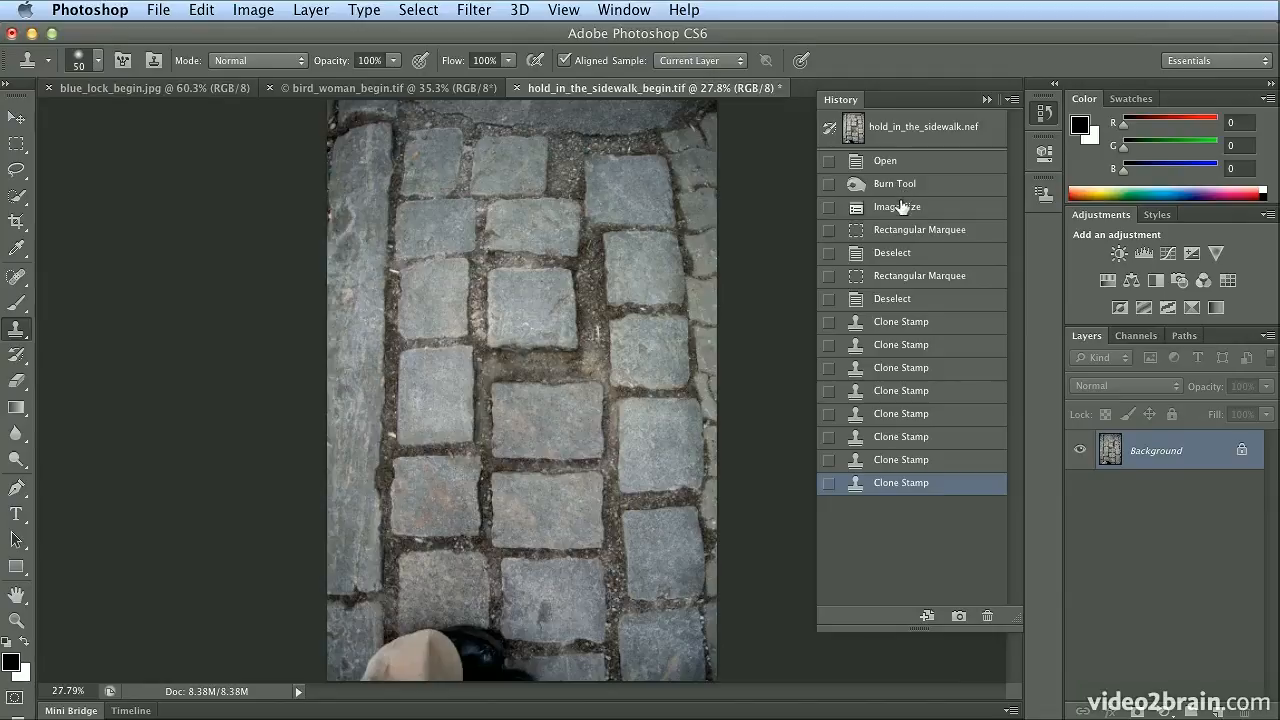
left_click(900, 207)
left_click(904, 484)
left_click(905, 212)
left_click(920, 484)
left_click(1040, 115)
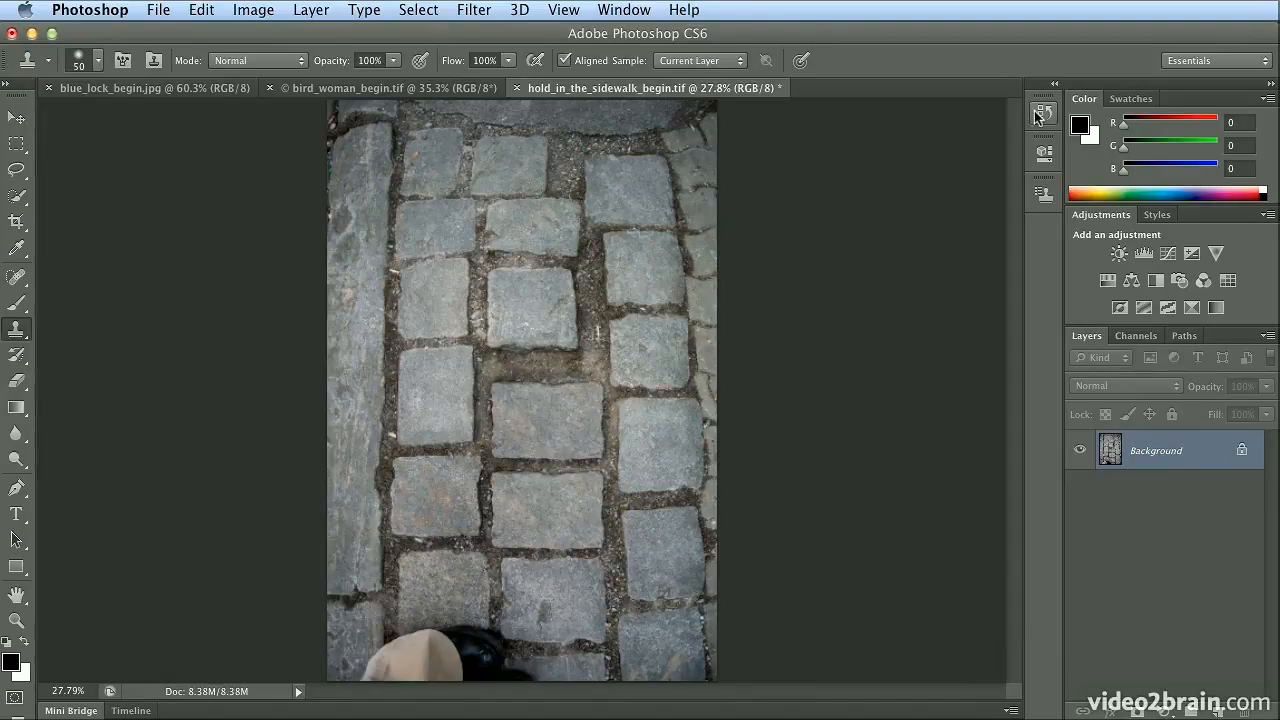
Switch to bird_woman_begin.tif and extend its canvas on the right side to a width of 16 in with the Crop tool
left_click(443, 90)
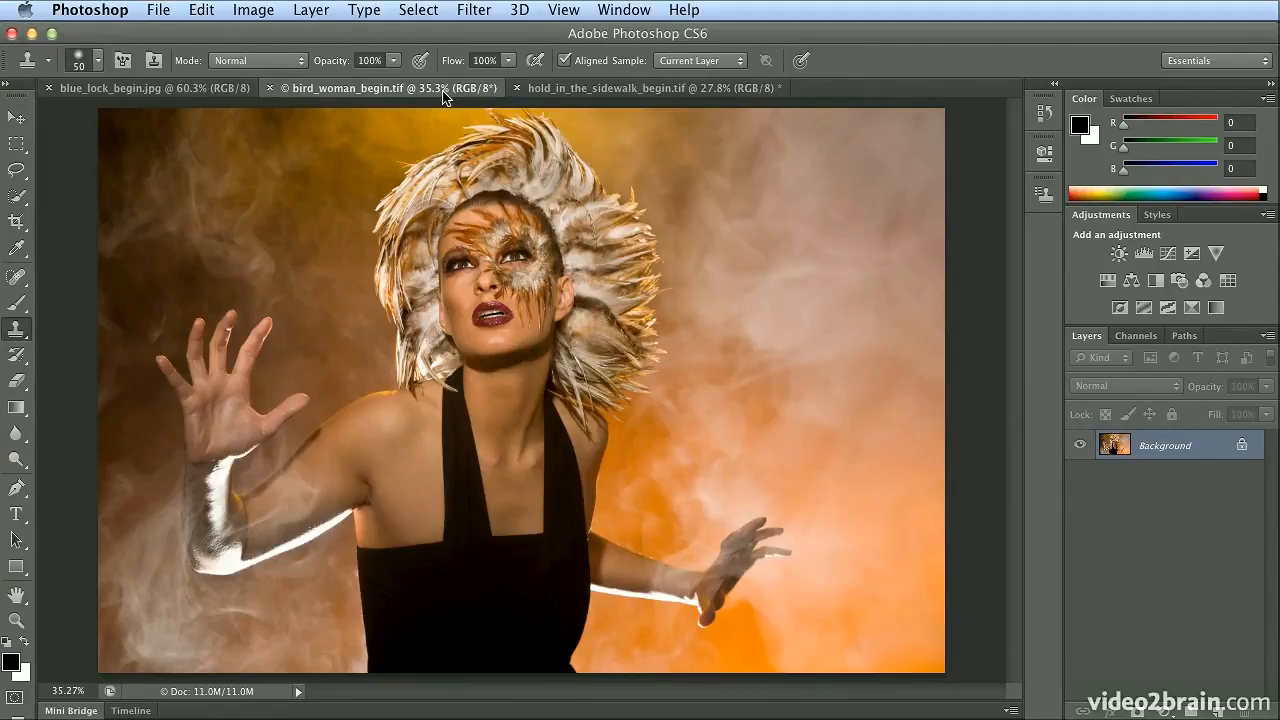
key("super+minus")
key("super+minus")
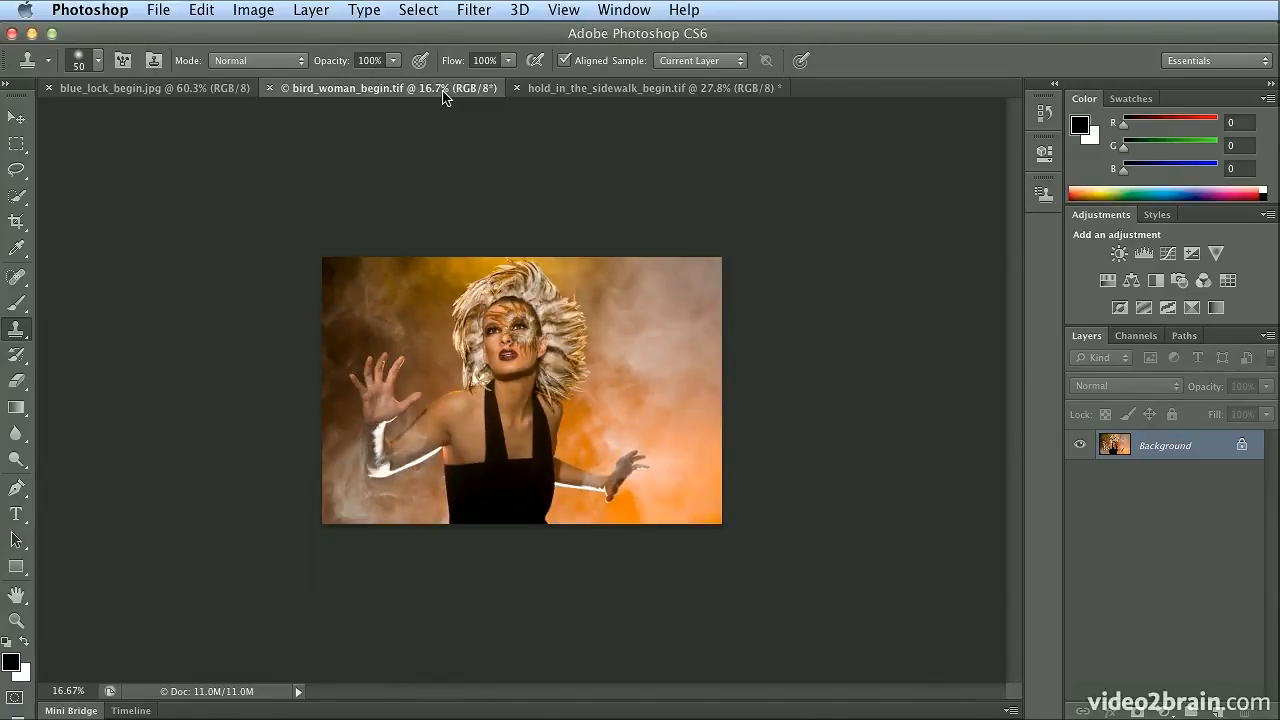
left_click(17, 223)
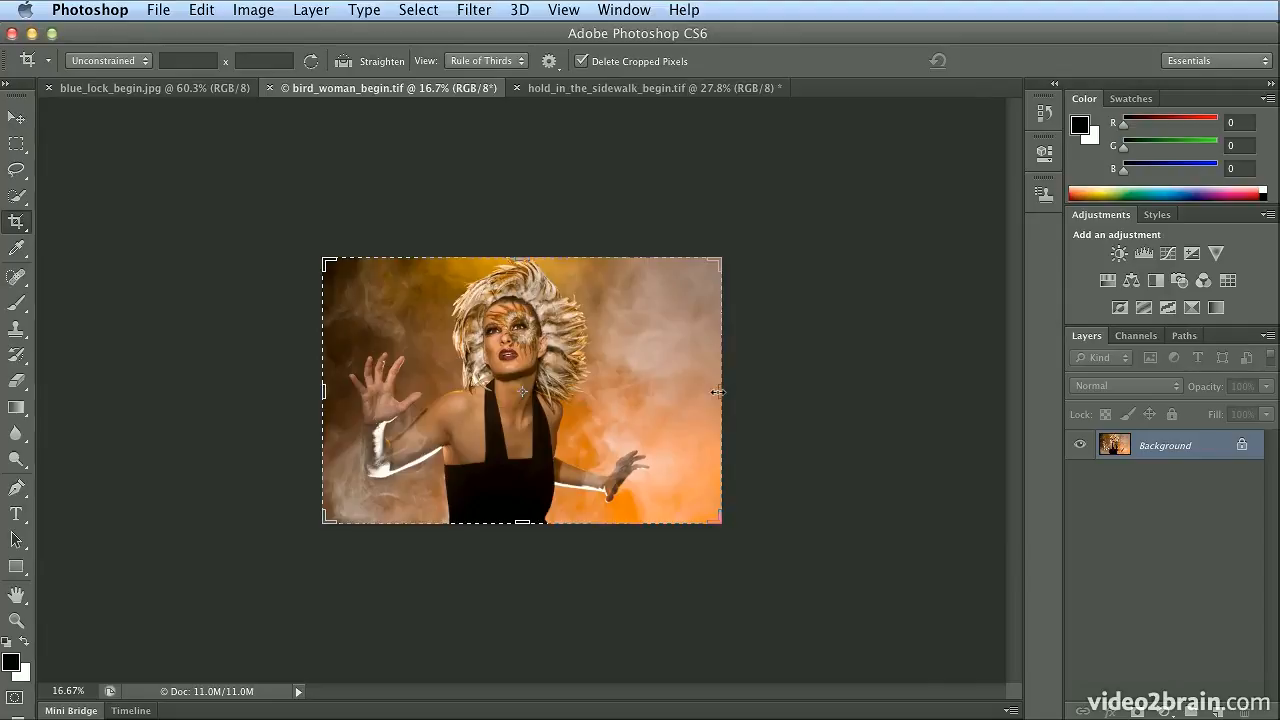
left_click_drag(718, 392, 837, 395)
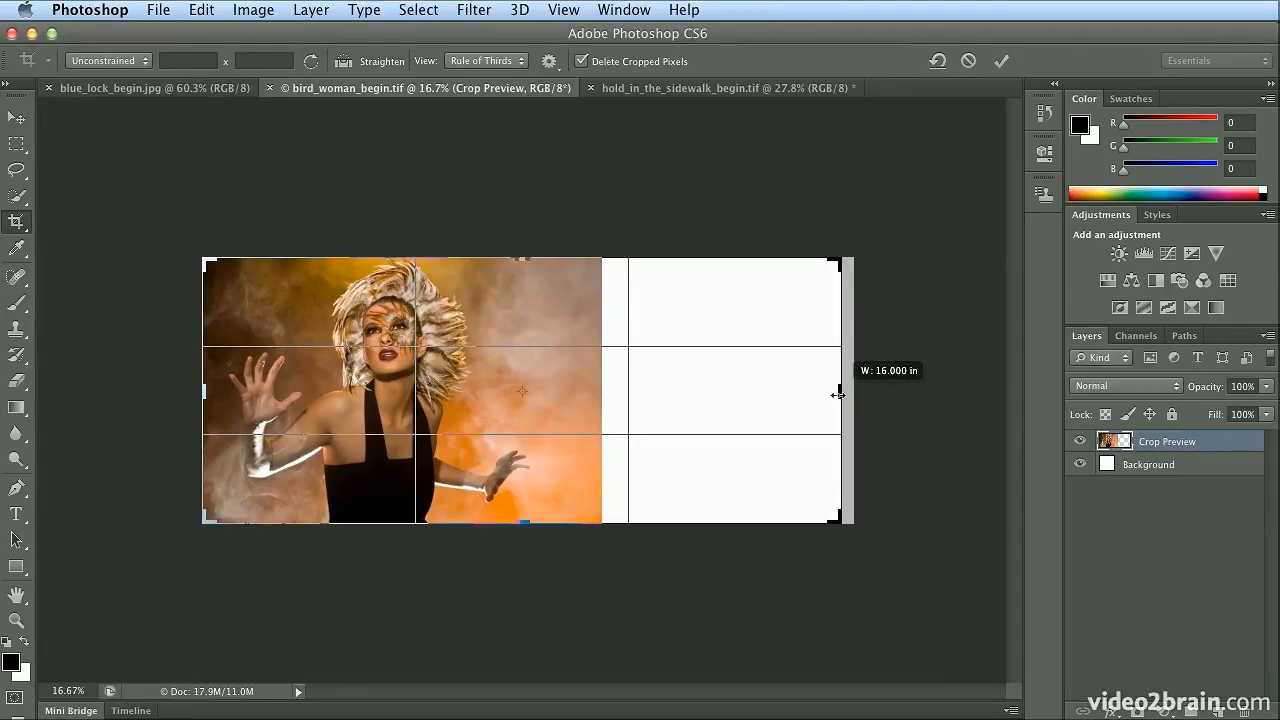
left_click_drag(837, 395, 838, 395)
key("Return")
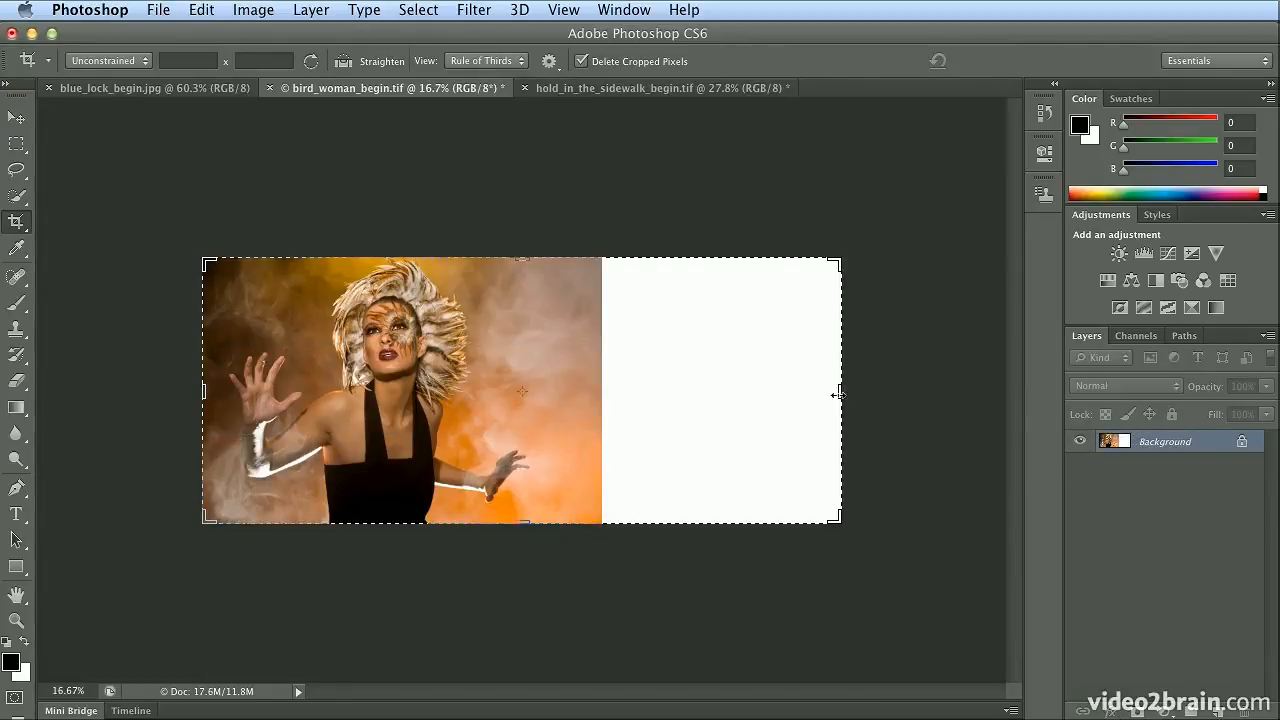
Set up the Clone Stamp tool with a 500 px brush and open the Clone Source settings for a horizontally flipped source
key("s")
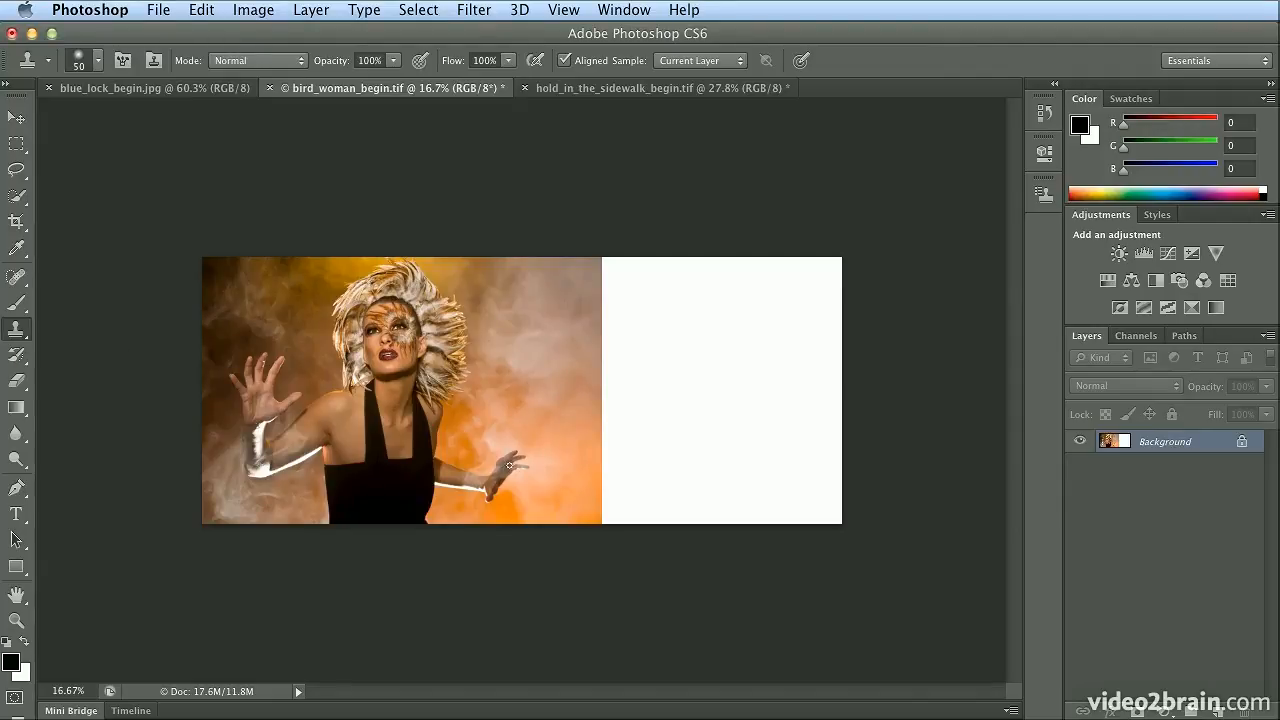
key("bracketright")
key("bracketright")
key("bracketright")
key("bracketright")
key("bracketright")
key("bracketright")
key("bracketright")
key("bracketright")
key("bracketright")
key("bracketright")
key("bracketright")
key("bracketright")
key("bracketright")
key("bracketright")
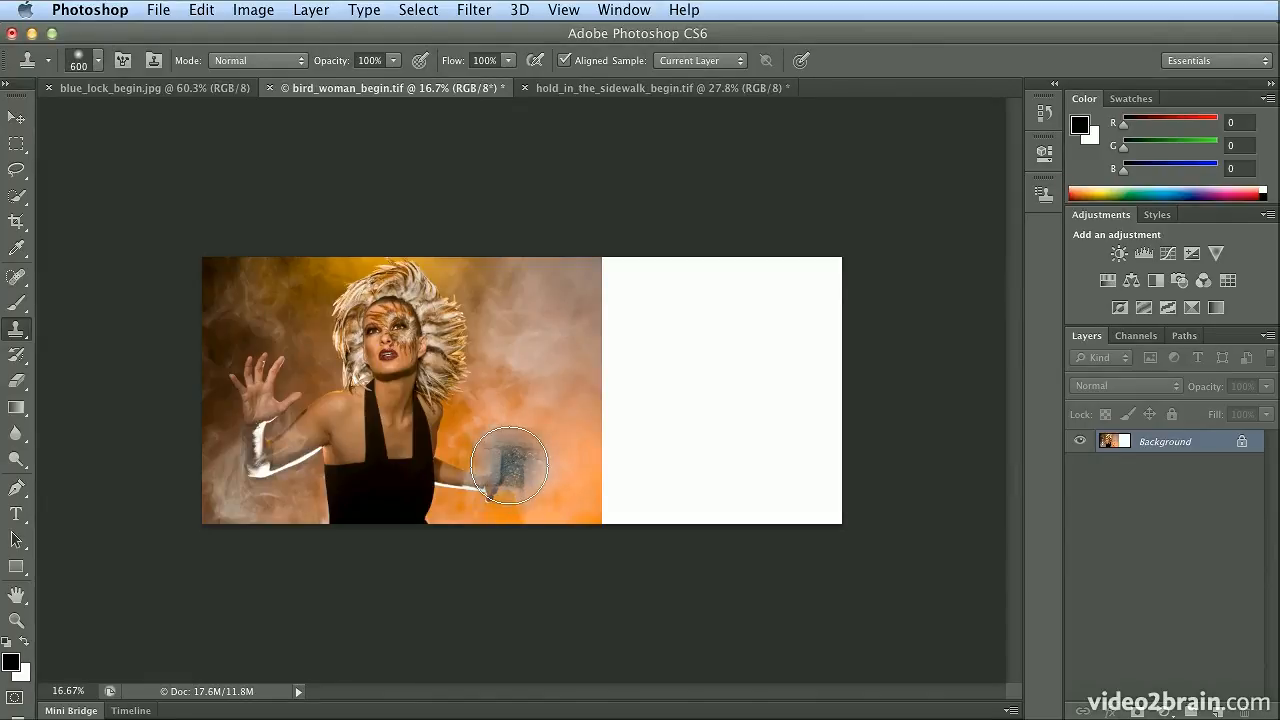
key("bracketleft")
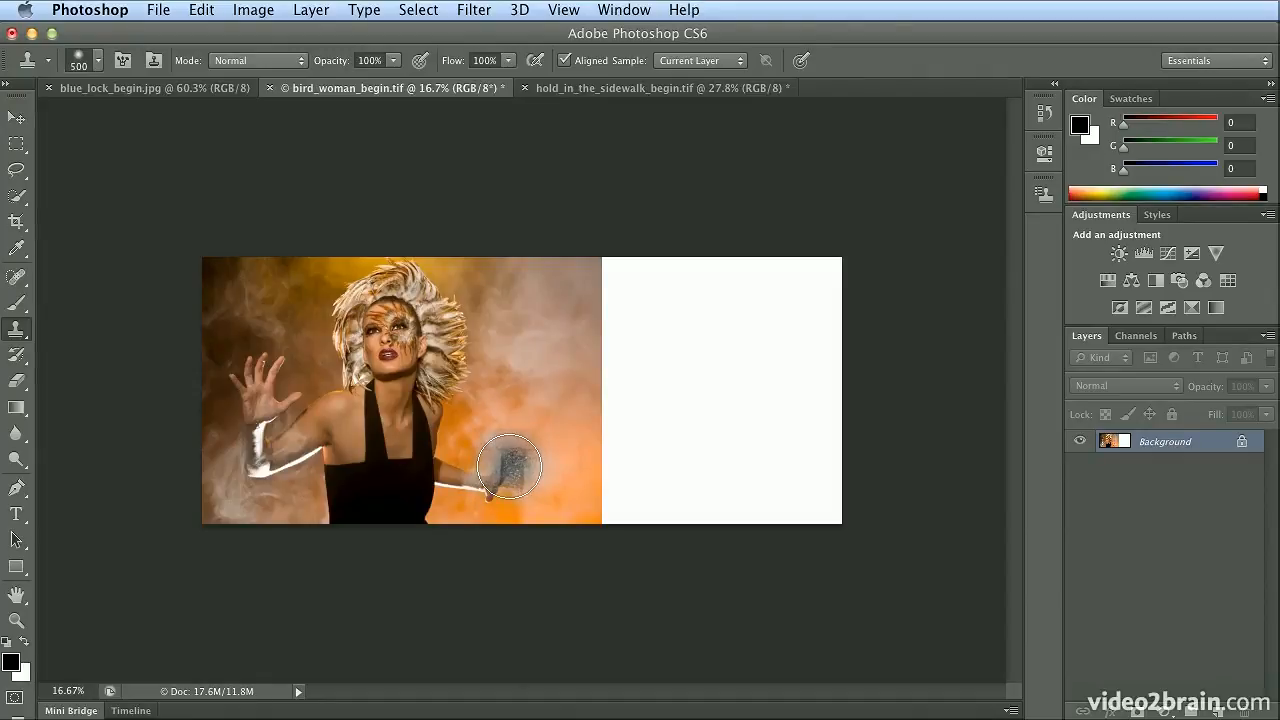
left_click(602, 16)
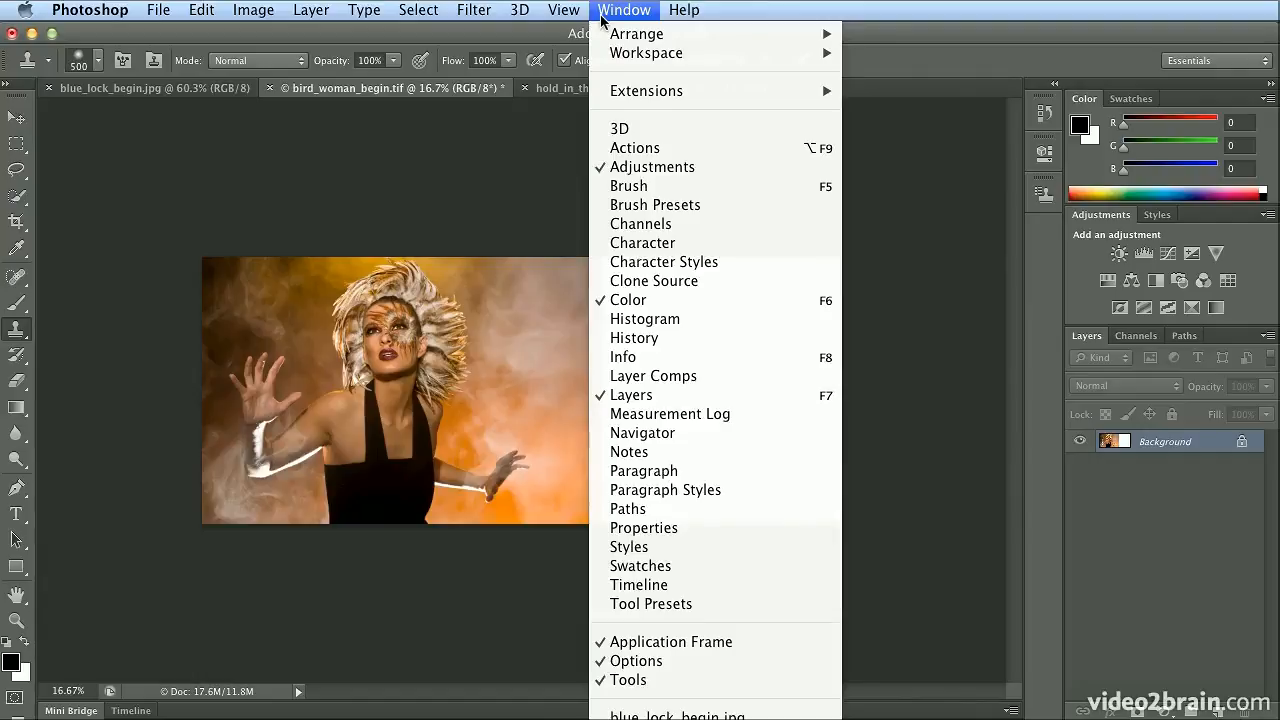
left_click(672, 290)
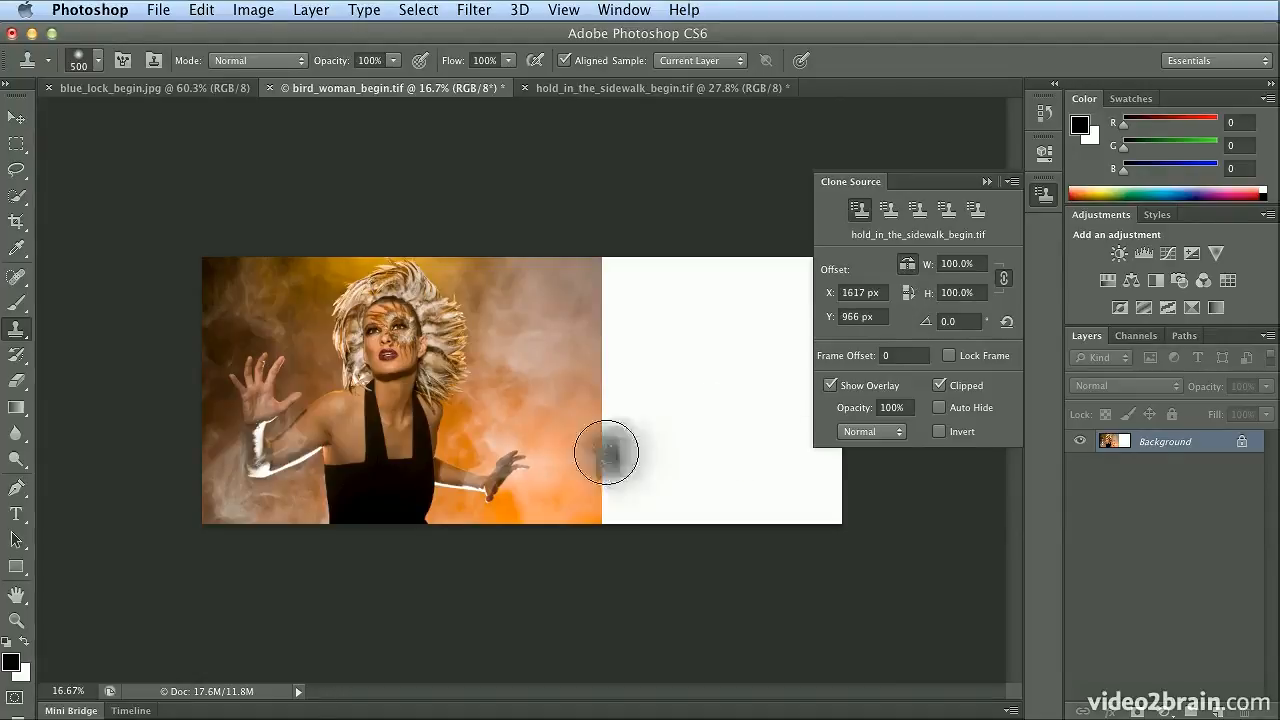
Sample the woman's hand nearest the blank canvas and clone a complete mirrored copy of her and the smoky background into the white area
left_click(504, 473, "alt")
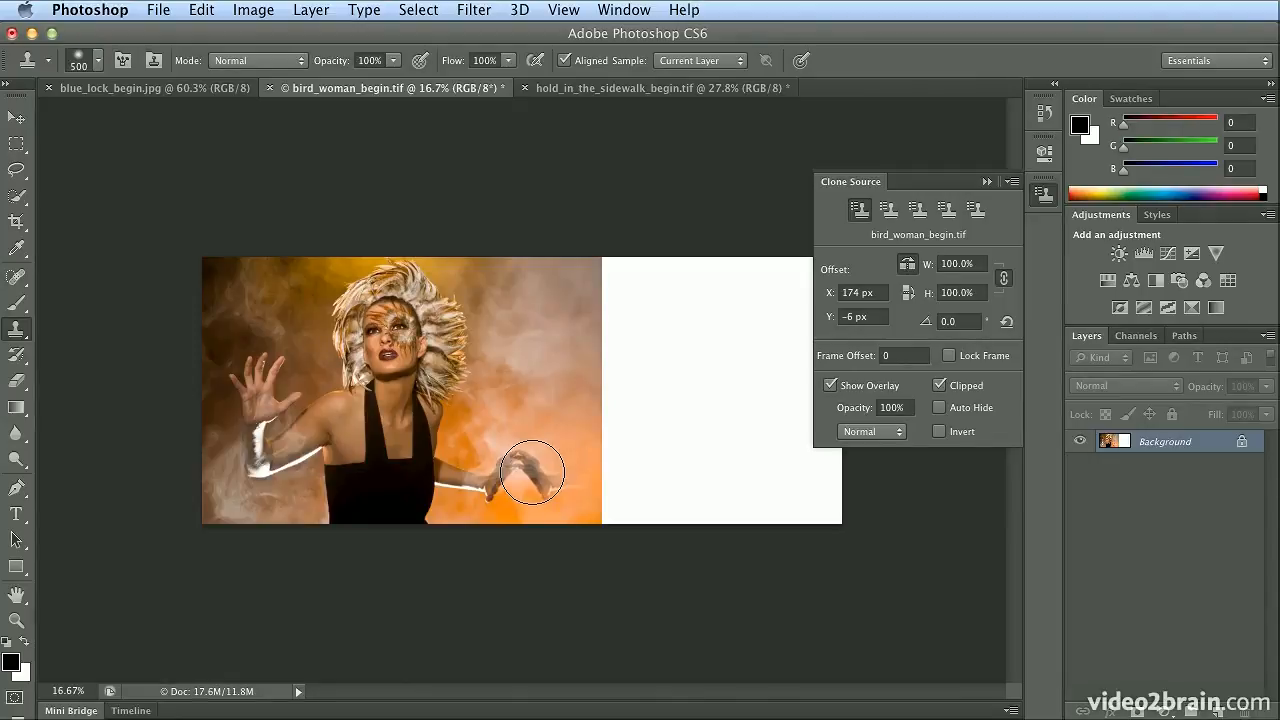
left_click_drag(532, 472, 612, 461)
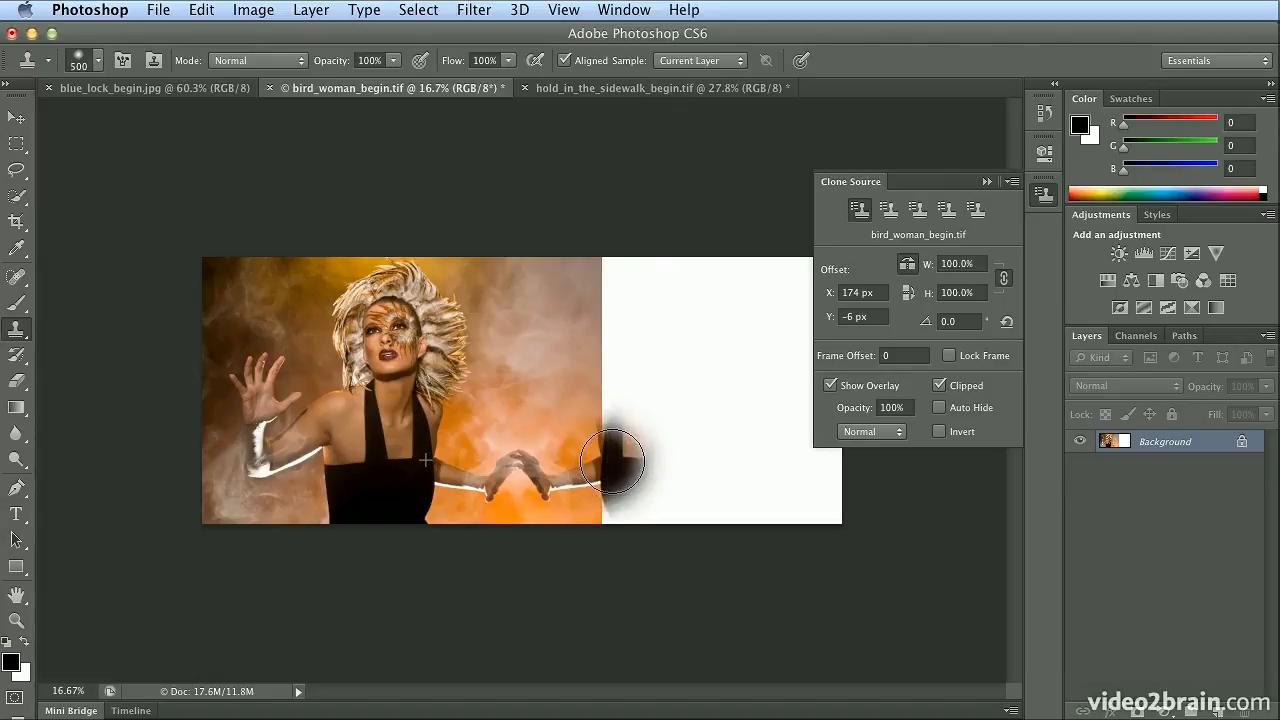
left_click_drag(612, 461, 607, 516)
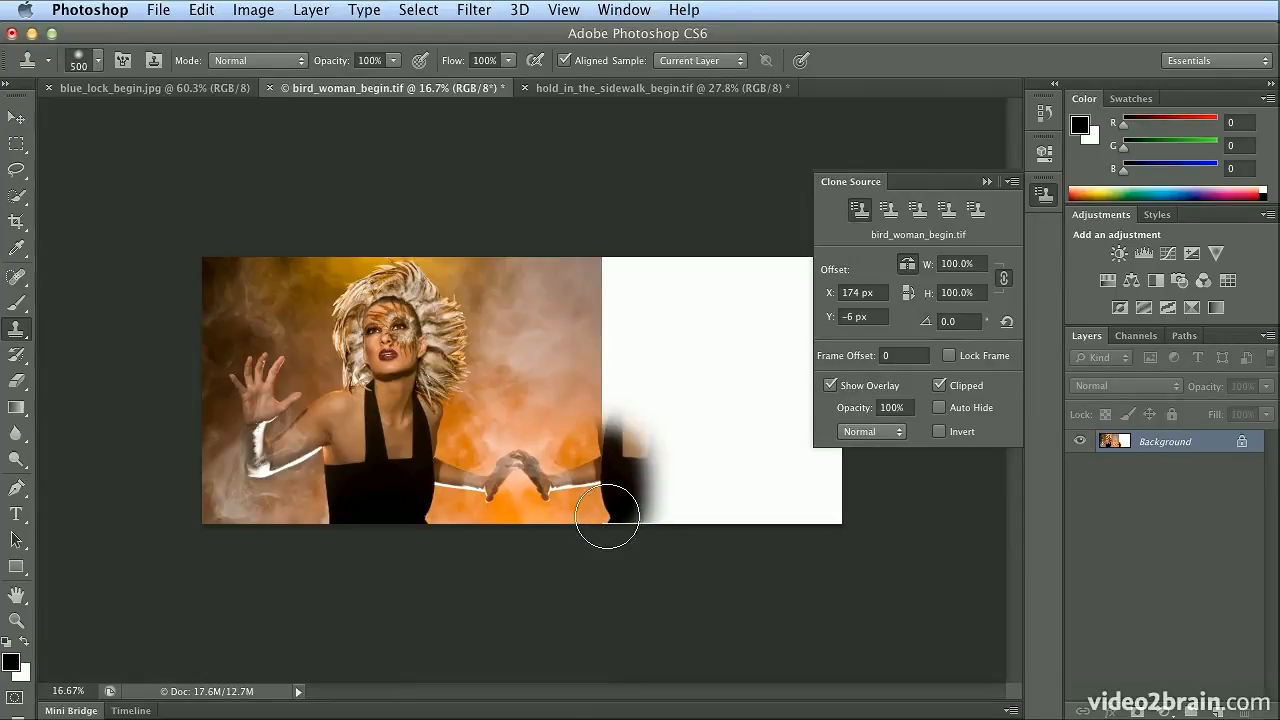
mouse_move(609, 514)
left_mouse_down()
mouse_move(620, 490)
mouse_move(608, 418)
left_mouse_up()
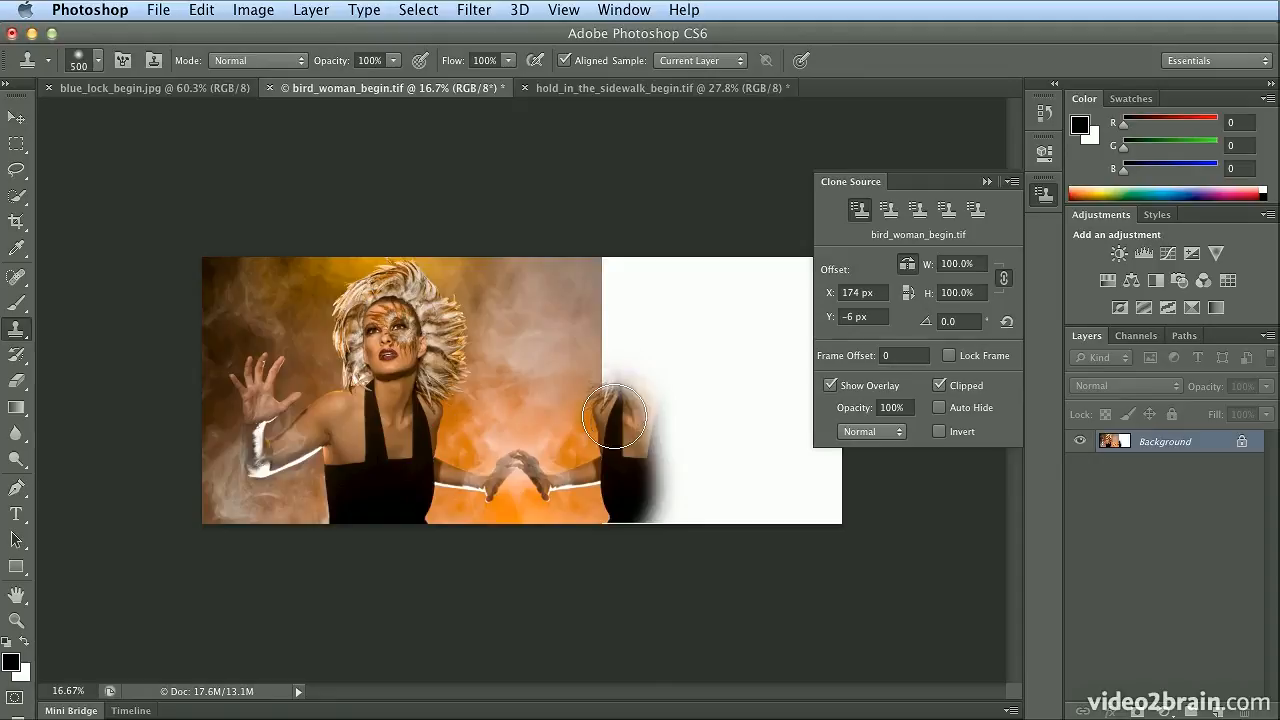
mouse_move(597, 393)
left_mouse_down()
mouse_move(582, 328)
mouse_move(579, 339)
mouse_move(580, 311)
mouse_move(606, 284)
mouse_move(618, 306)
mouse_move(634, 295)
mouse_move(671, 306)
mouse_move(646, 287)
mouse_move(685, 302)
mouse_move(676, 344)
mouse_move(662, 339)
mouse_move(671, 379)
mouse_move(650, 253)
mouse_move(592, 271)
mouse_move(571, 293)
mouse_move(583, 332)
left_mouse_up()
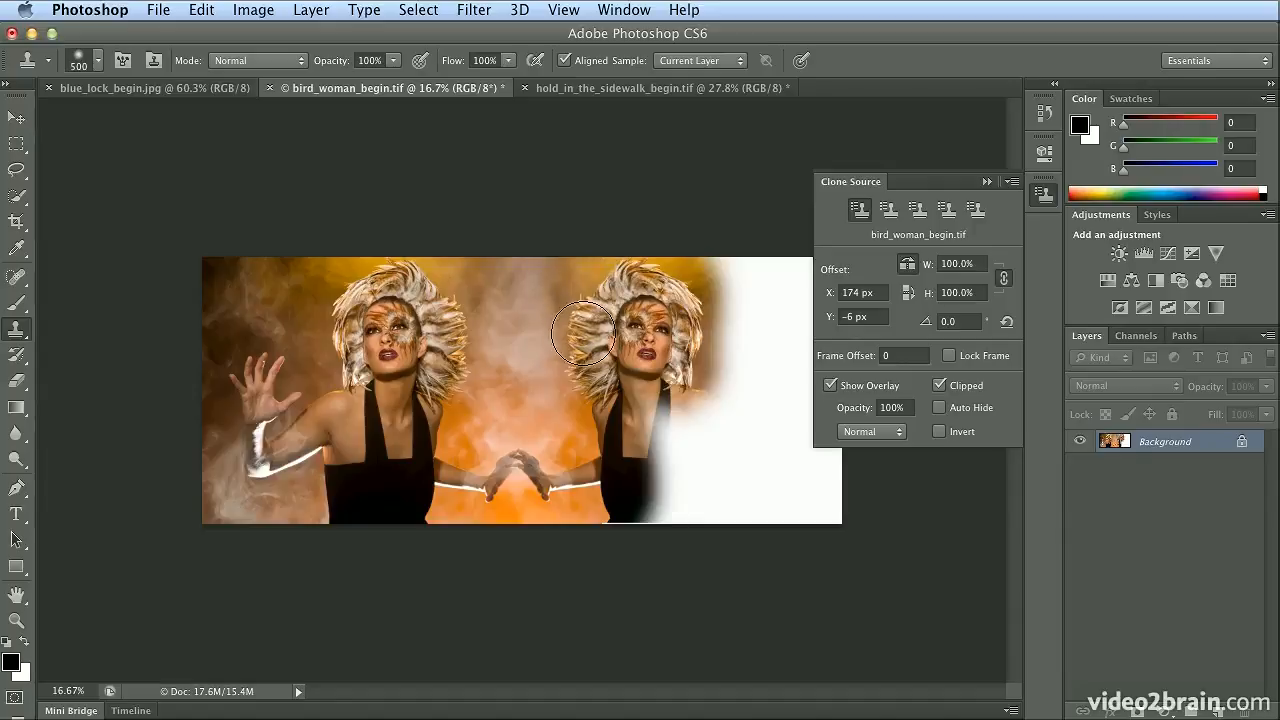
left_click(1041, 198)
mouse_move(735, 280)
left_mouse_down()
mouse_move(805, 281)
mouse_move(771, 371)
mouse_move(737, 348)
mouse_move(743, 390)
mouse_move(785, 384)
mouse_move(787, 369)
mouse_move(791, 400)
mouse_move(832, 415)
mouse_move(789, 405)
mouse_move(733, 432)
mouse_move(727, 413)
mouse_move(697, 425)
mouse_move(650, 504)
mouse_move(705, 518)
mouse_move(733, 489)
mouse_move(758, 497)
mouse_move(748, 517)
mouse_move(774, 463)
mouse_move(795, 470)
mouse_move(804, 525)
mouse_move(789, 391)
mouse_move(809, 266)
mouse_move(812, 449)
left_mouse_up()
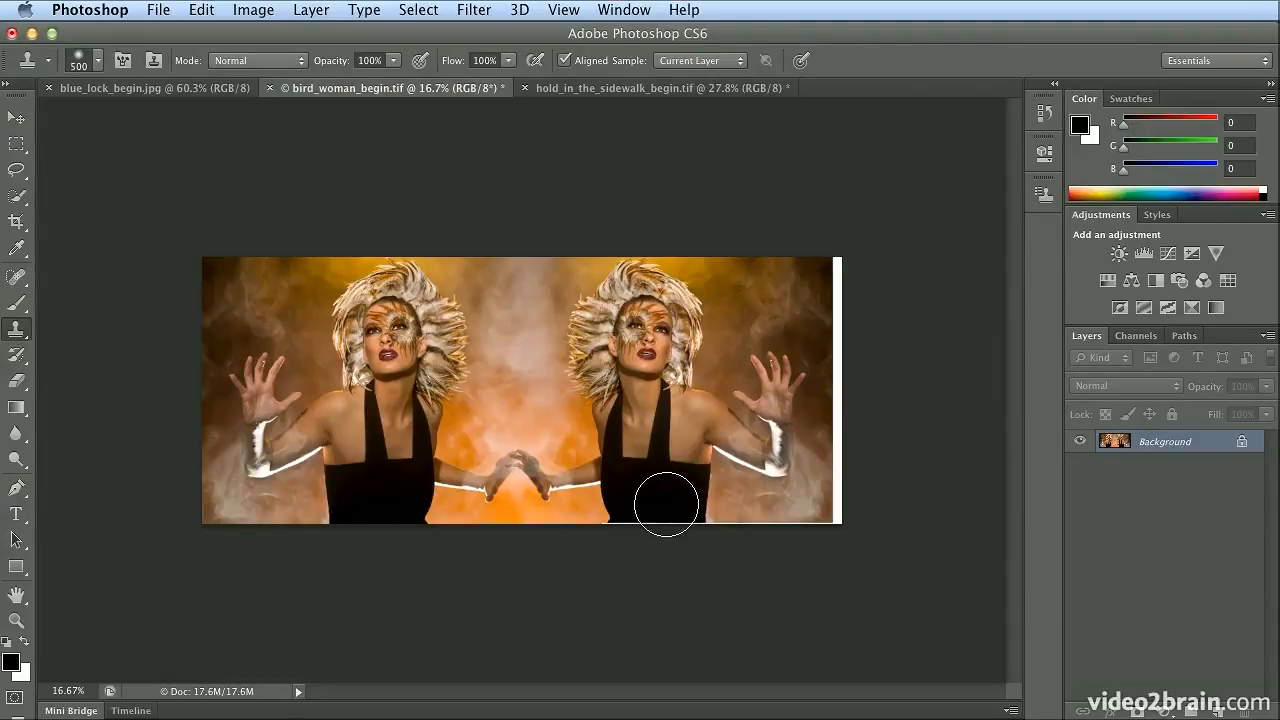
Reduce the Clone Stamp brush to 45 px for the thin white line below the cloned woman's dress
key("super+equal")
key("super+equal")
key("super+equal")
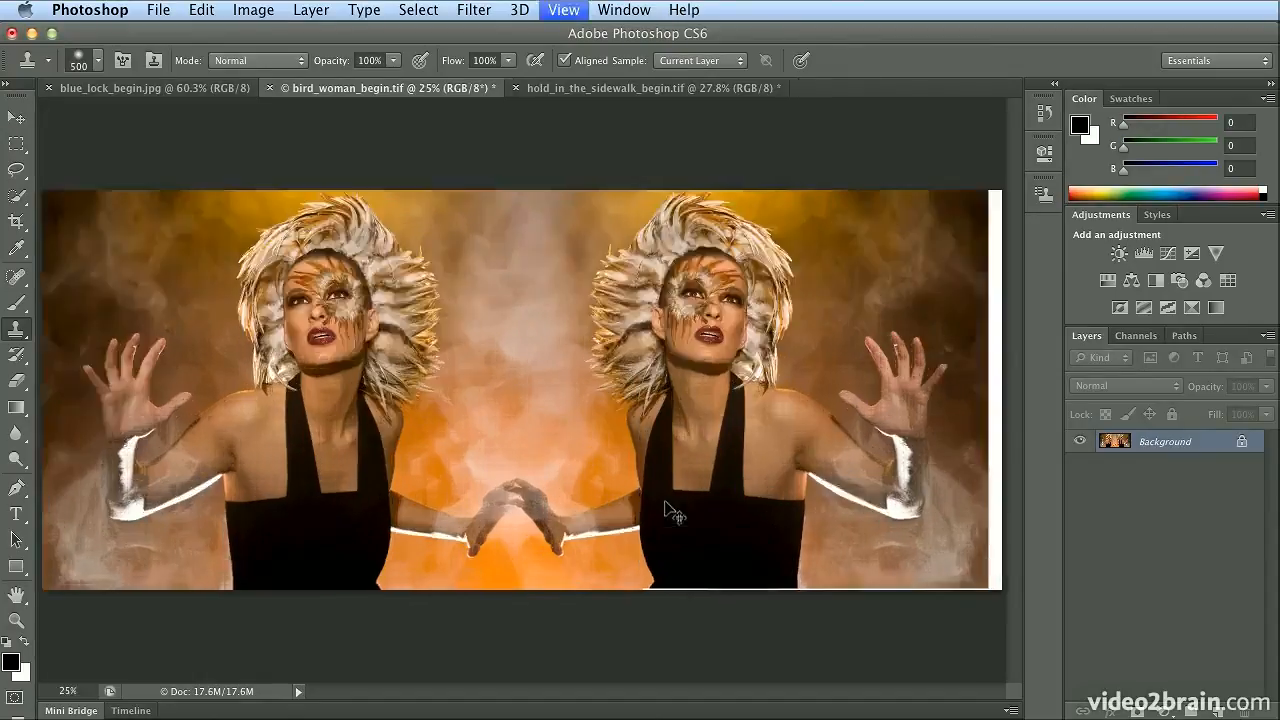
scroll(664, 500, "down", 10)
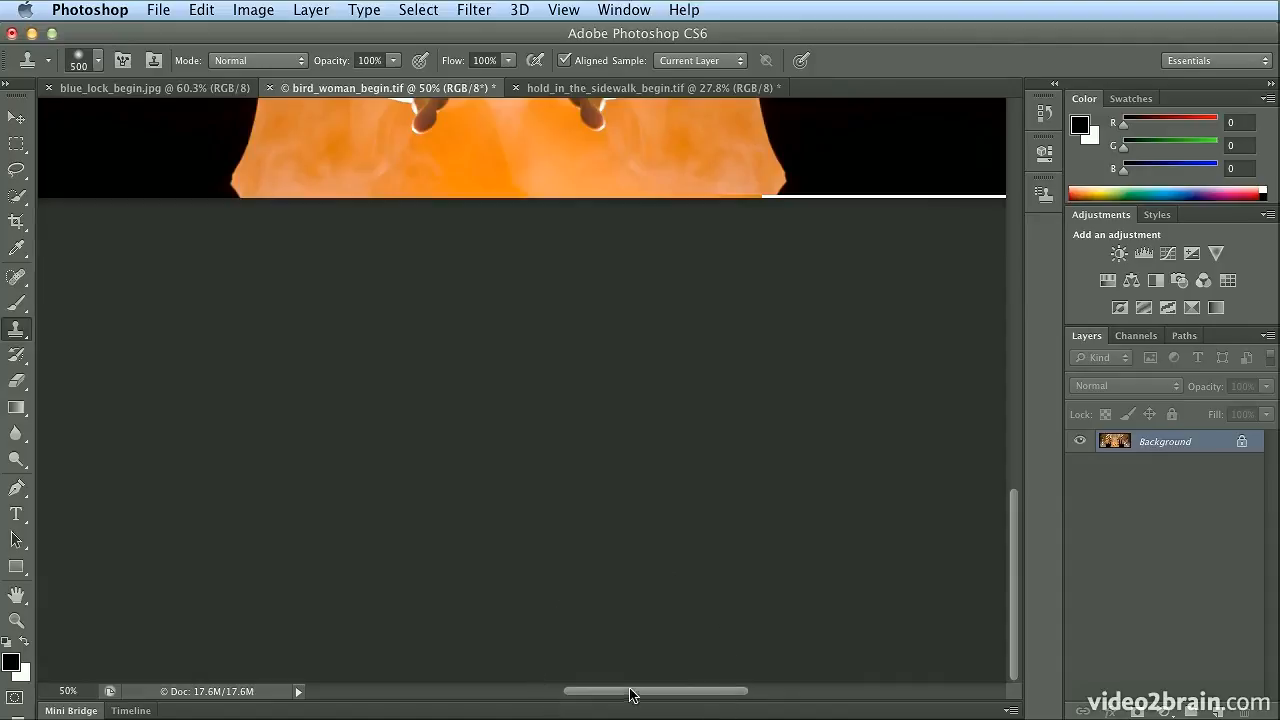
left_click_drag(634, 697, 718, 703)
scroll(669, 557, "up", 5)
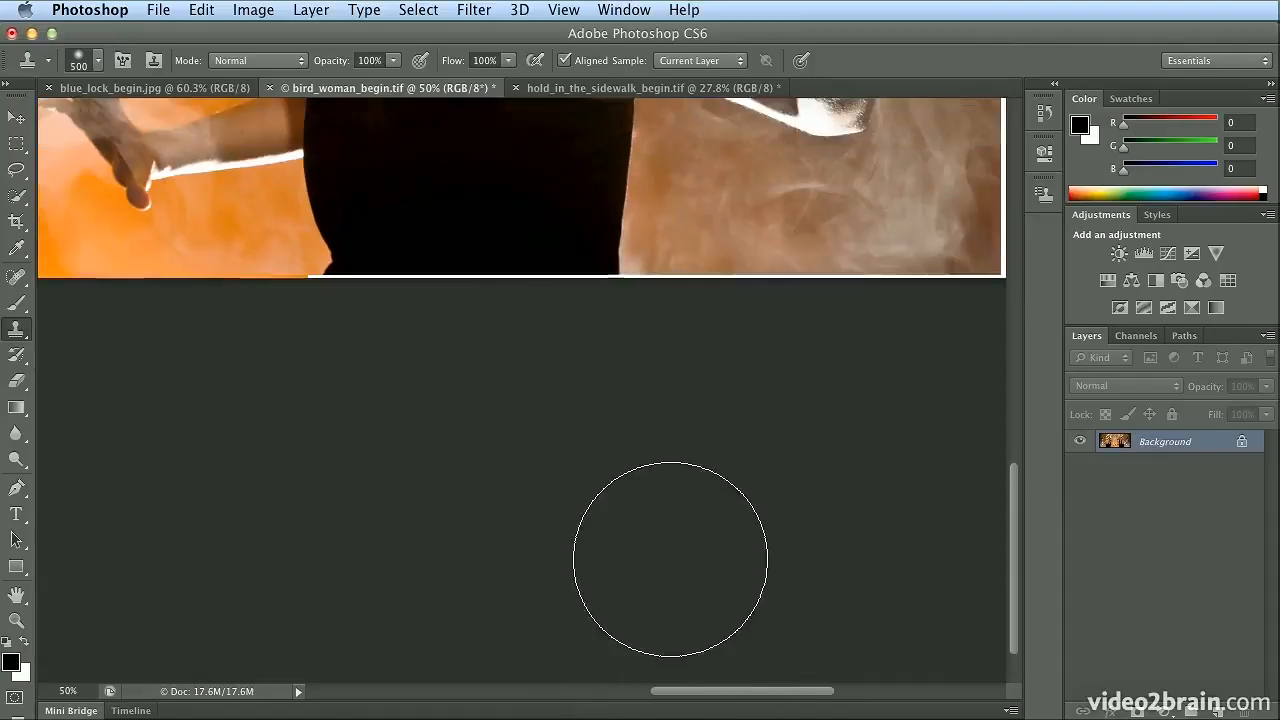
key("bracketleft")
key("bracketleft")
key("bracketleft")
key("bracketleft")
key("bracketleft")
key("bracketleft")
key("bracketleft")
key("bracketleft")
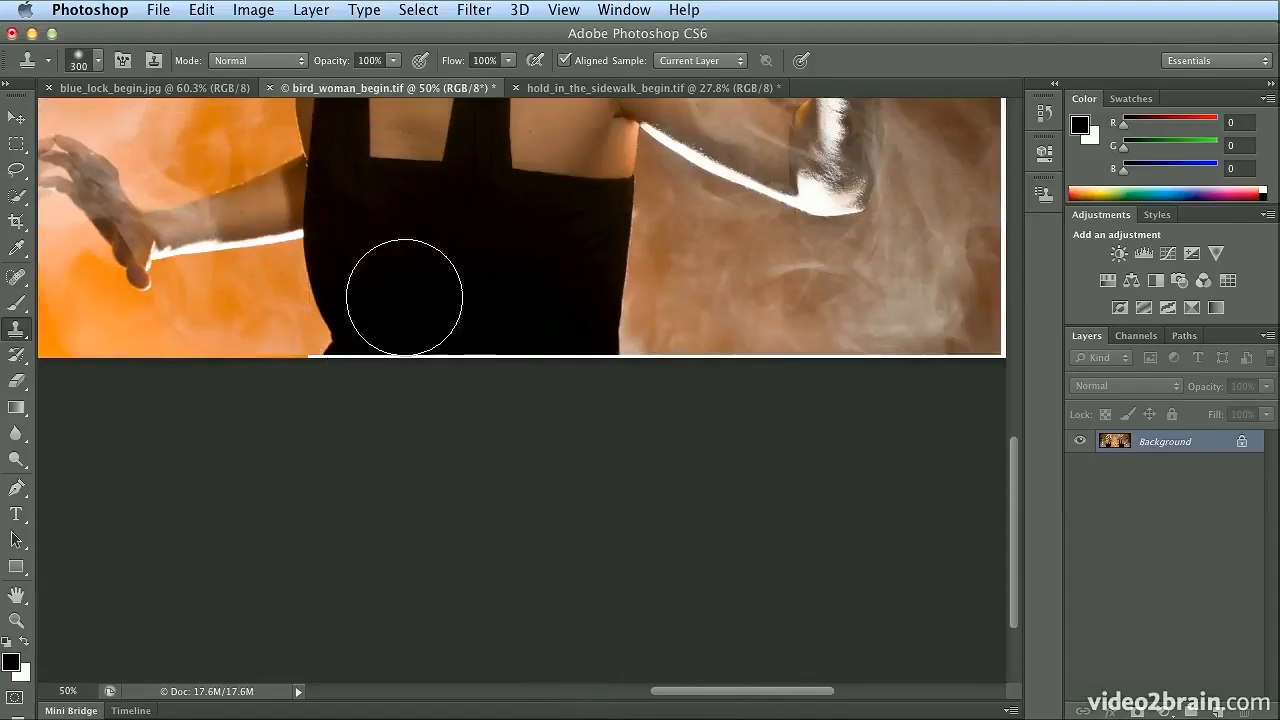
key("bracketleft")
key("bracketleft")
key("bracketleft")
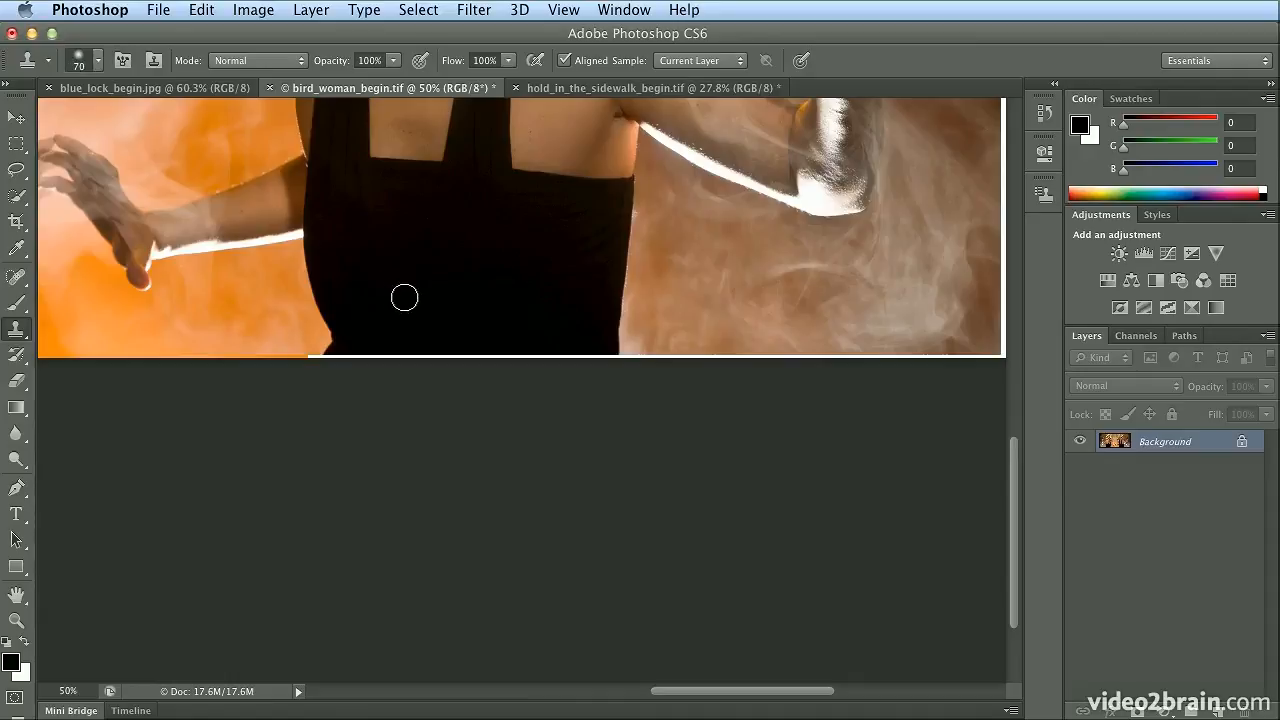
key("bracketleft")
key("bracketleft")
key("bracketleft")
Try to cover the white line along the image's lower edge with background sampled beside the cloned woman's dress
left_click(309, 341, "alt")
left_click(997, 353, "shift")
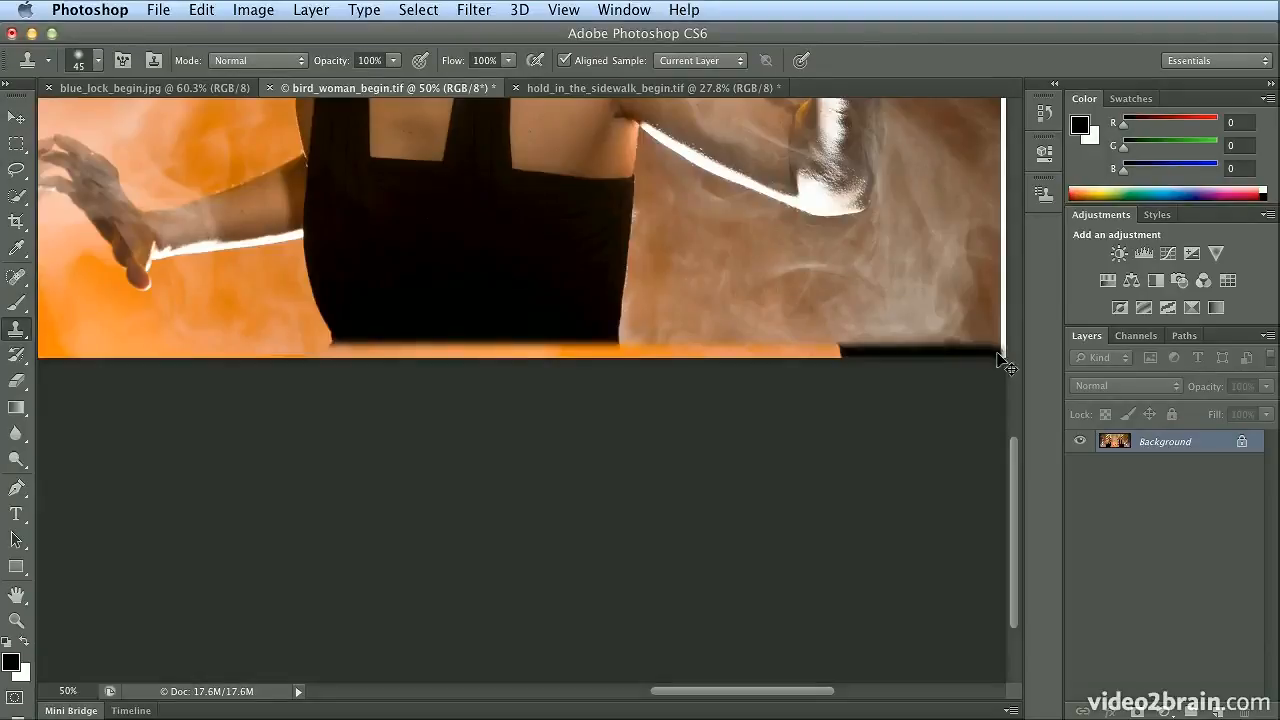
key("super+z")
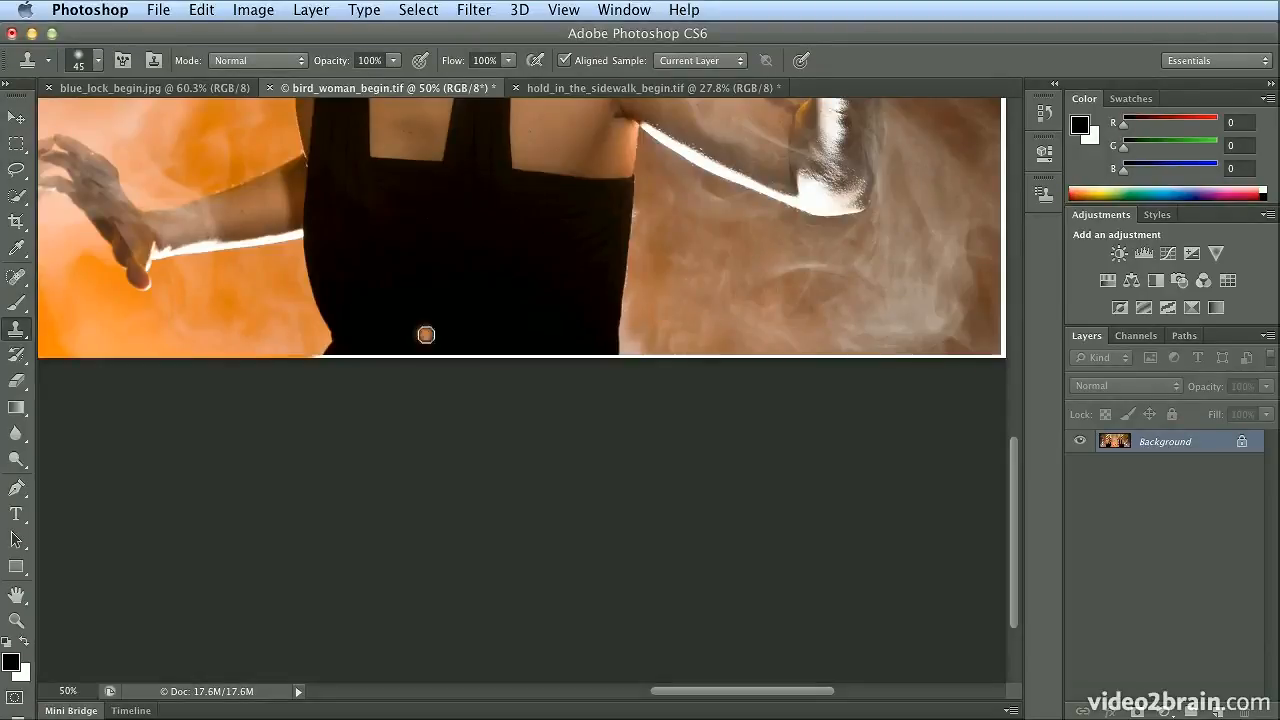
left_click(311, 343, "alt")
left_click_drag(311, 356, 375, 359)
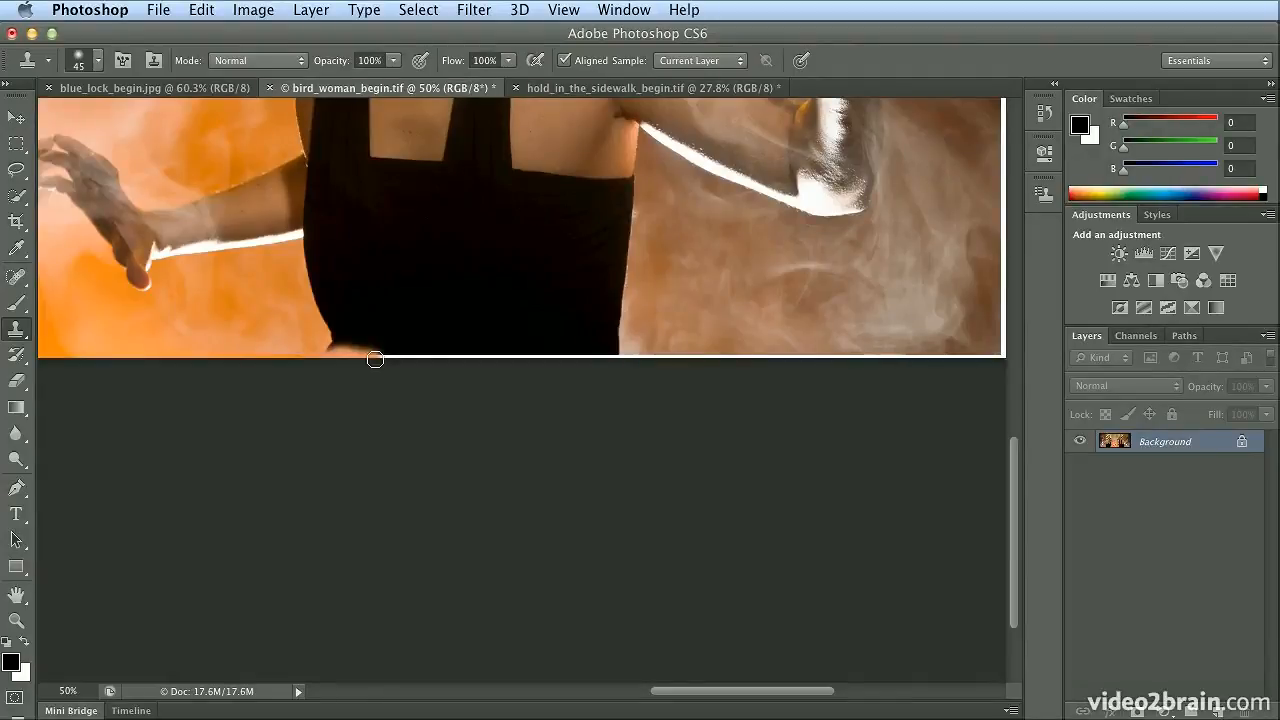
left_click_drag(330, 358, 375, 359)
Turn off the clone source's horizontal flip, resample just above the white line beside the dress and clone over the line along the lower edge
left_click(1044, 194)
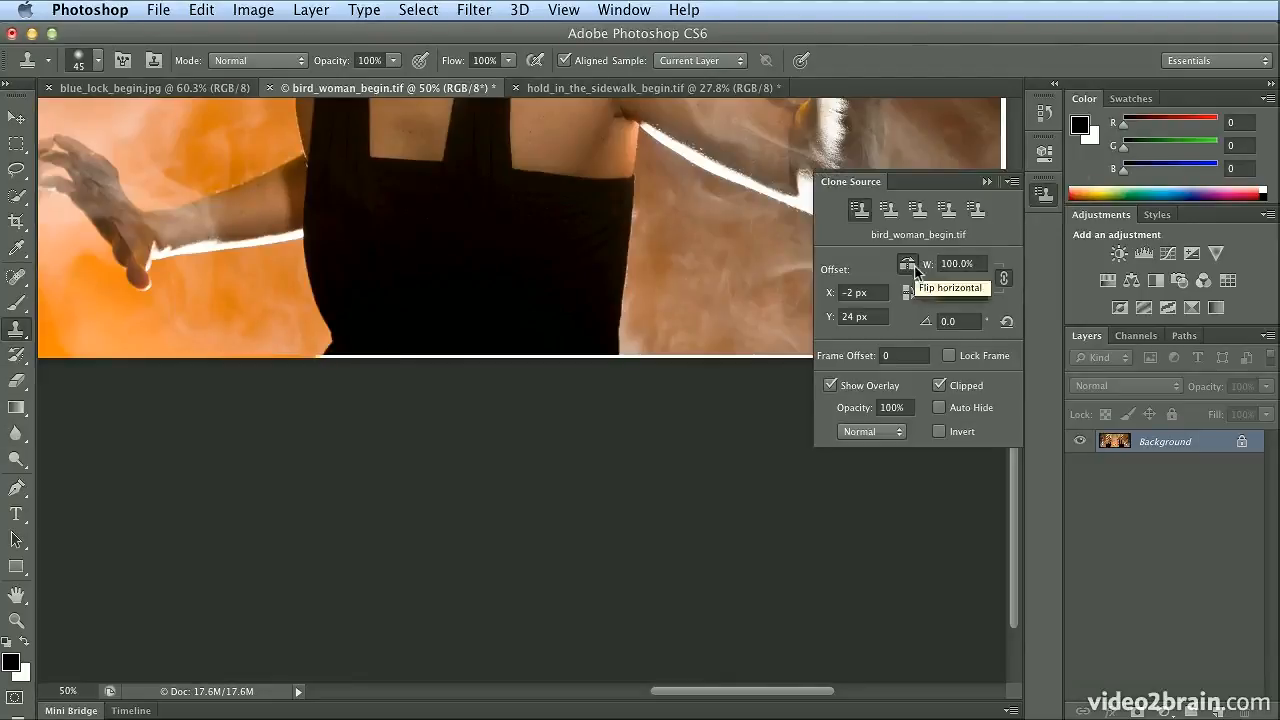
left_click(1044, 194)
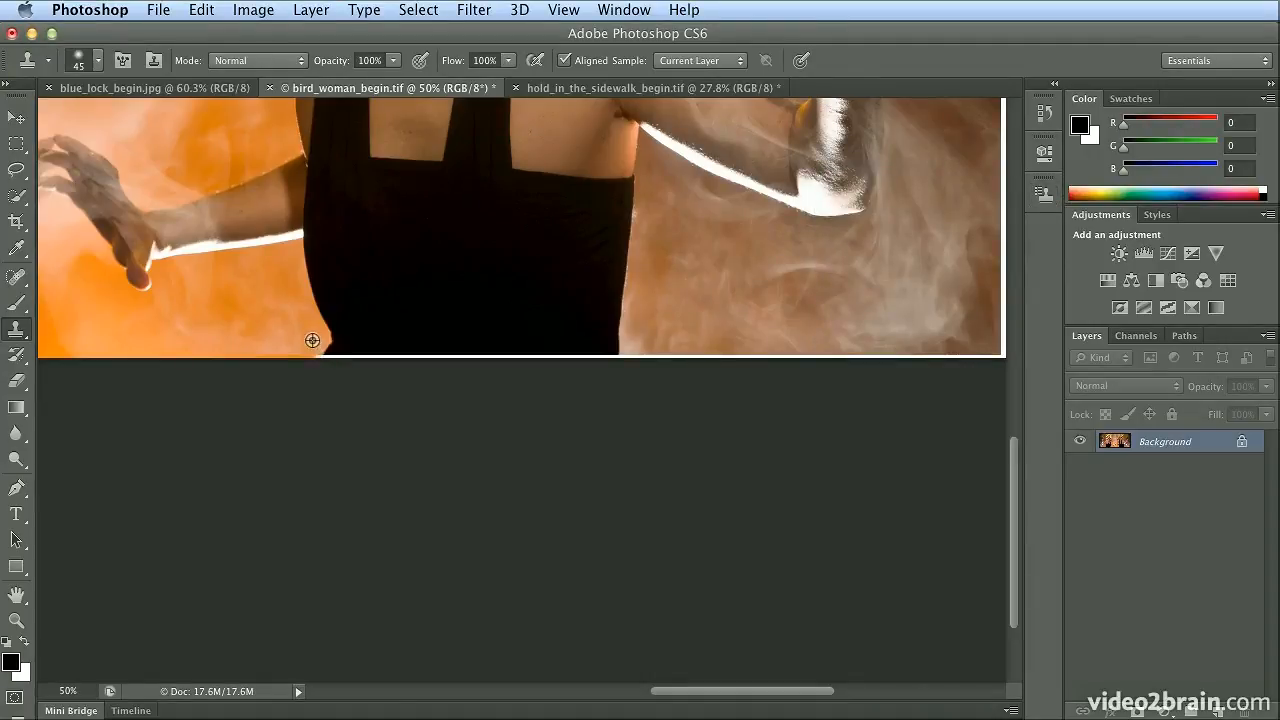
left_click(312, 341, "alt")
left_click(997, 353, "shift")
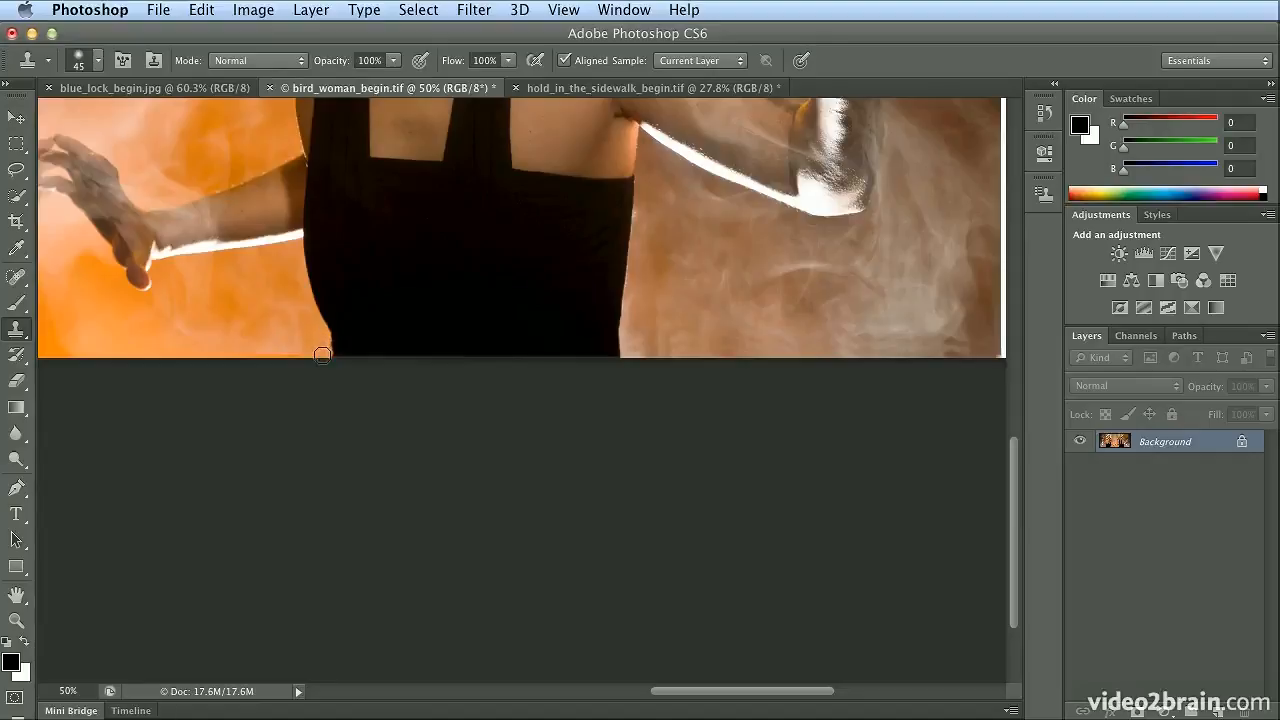
left_click(672, 355, "shift")
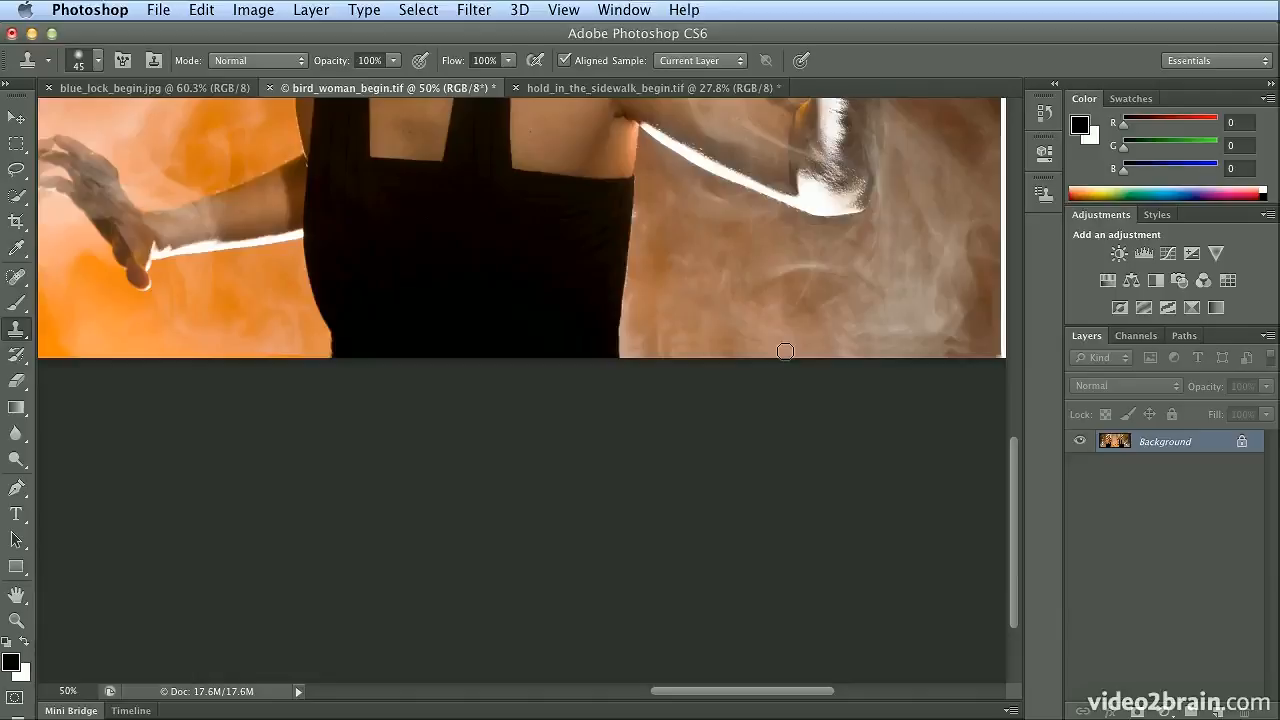
Crop the white strip off the bird_woman image's right side and return to the hold_in_the_sidewalk_begin.tif image
key("super+0")
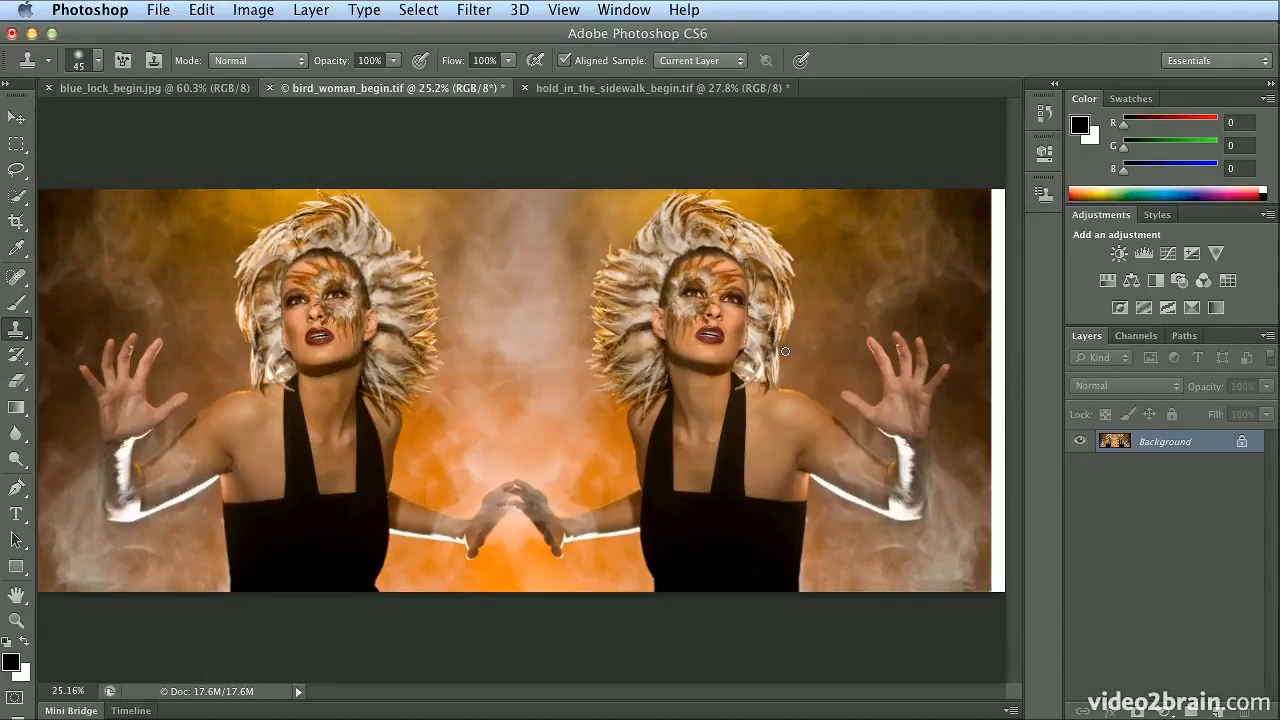
key("c")
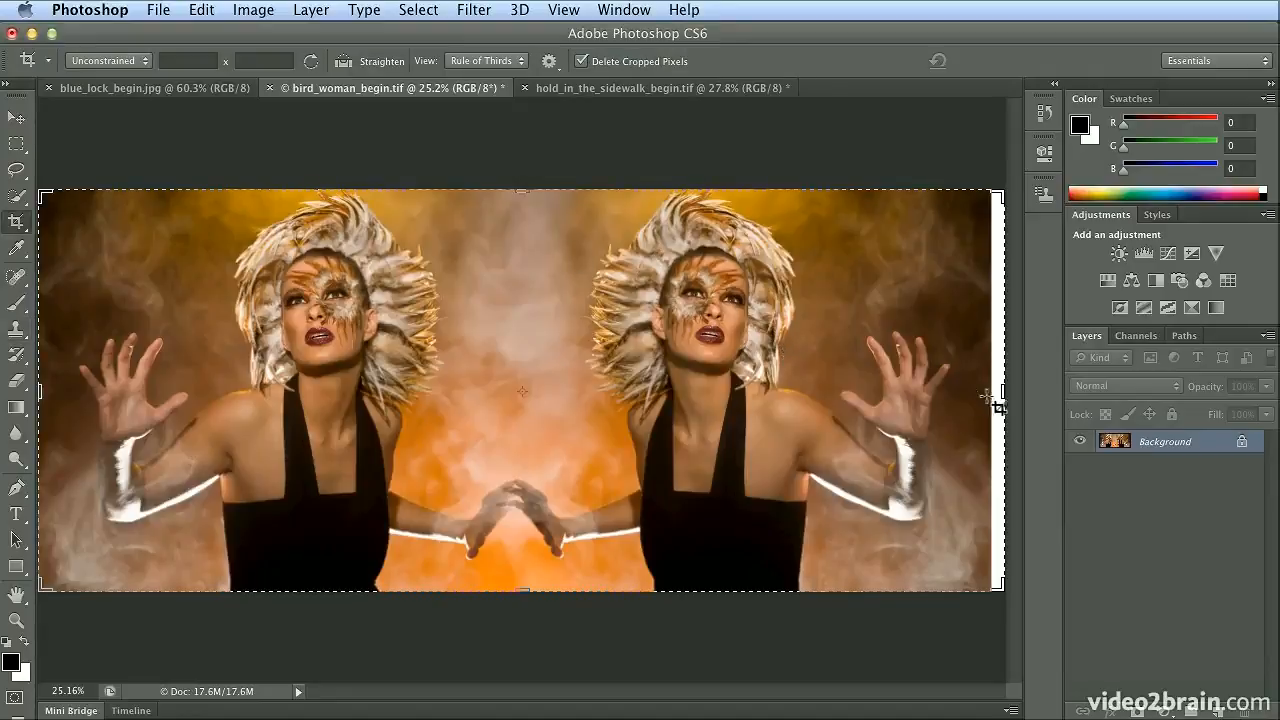
left_click_drag(1003, 392, 997, 394)
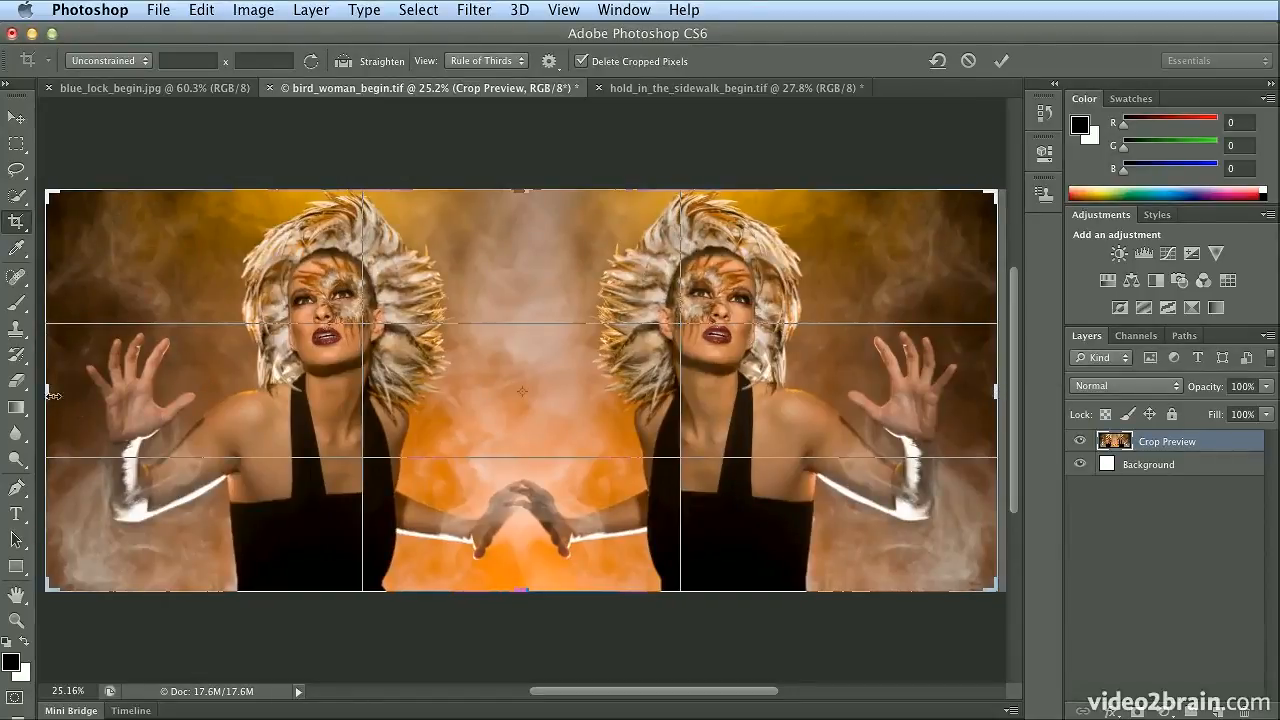
left_click_drag(50, 394, 46, 393)
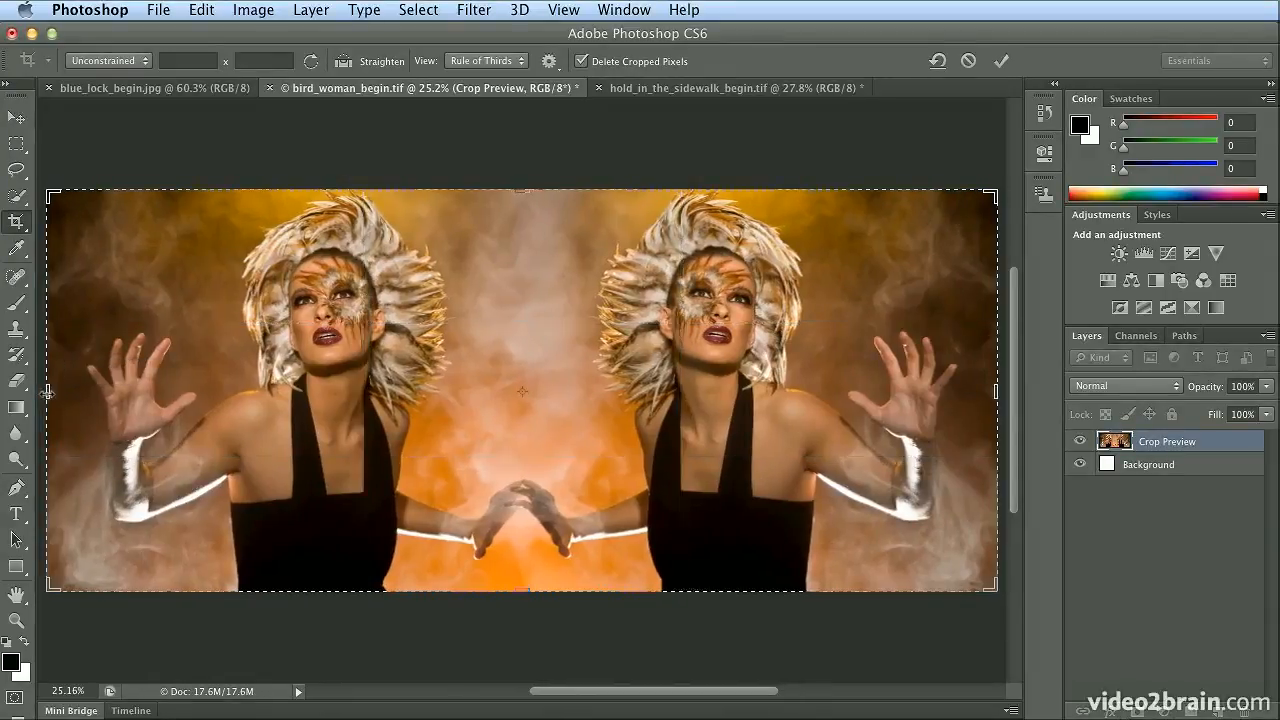
key("Return")
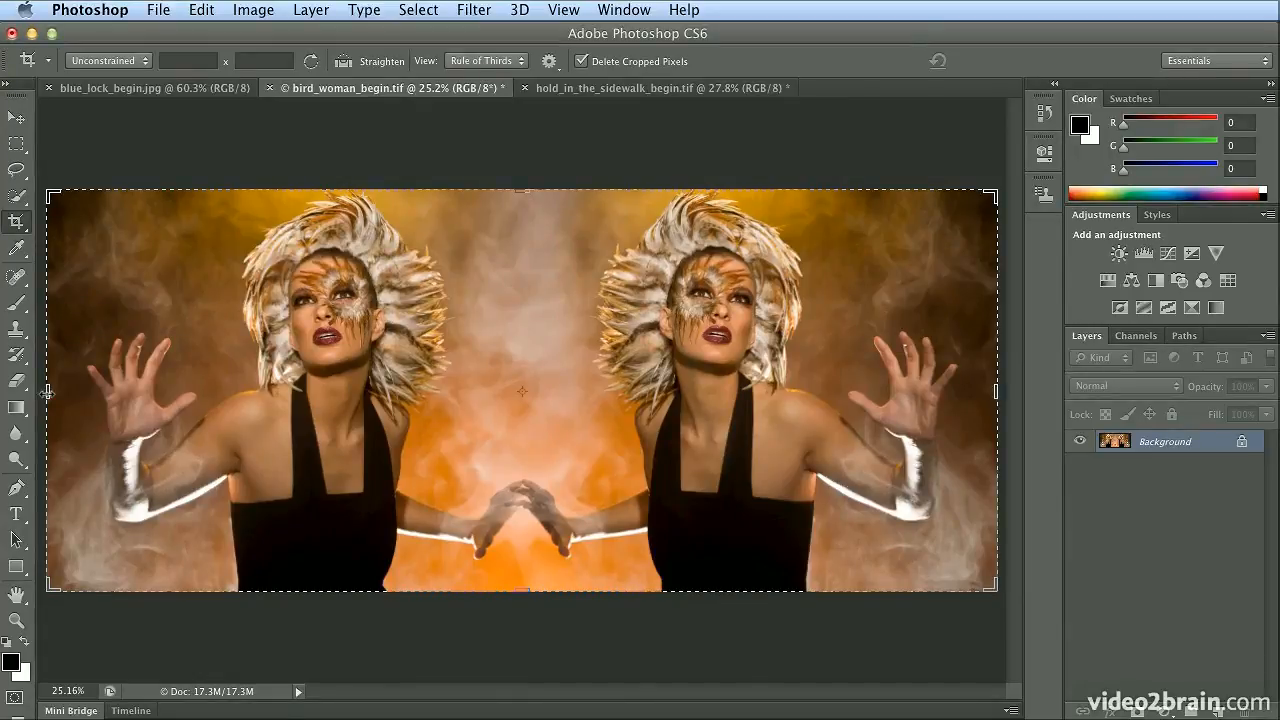
left_click(620, 88)
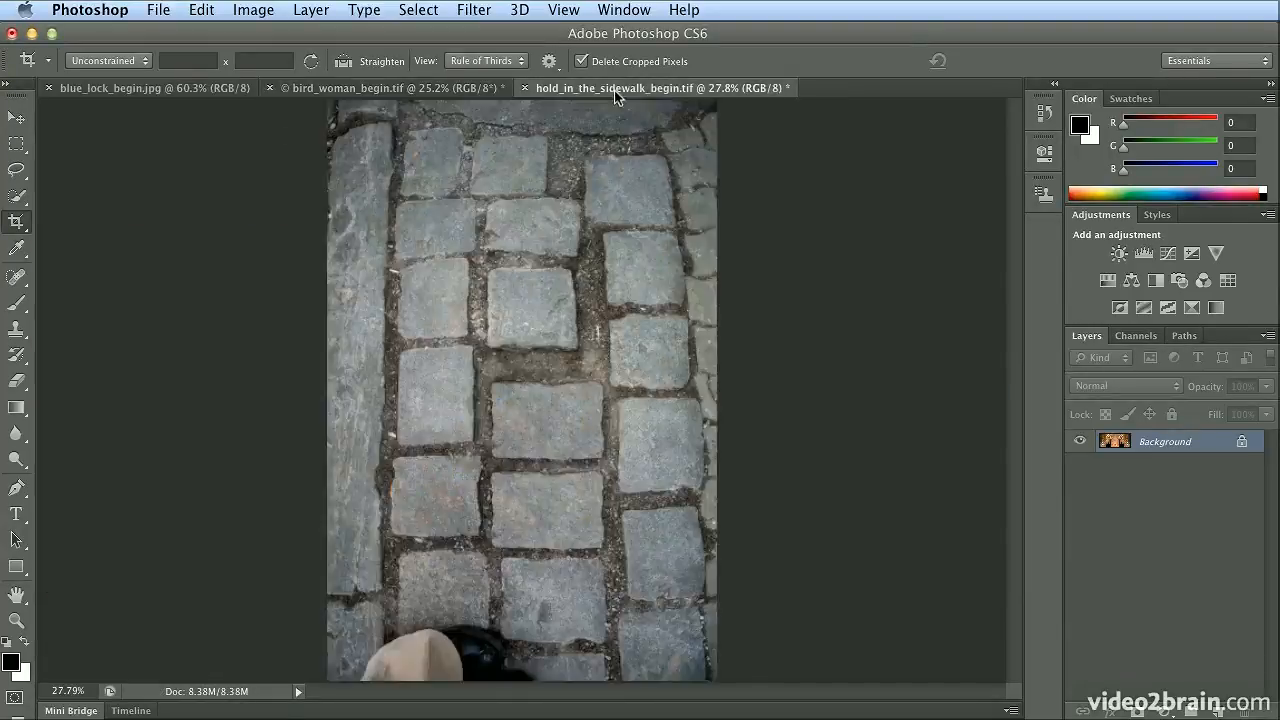